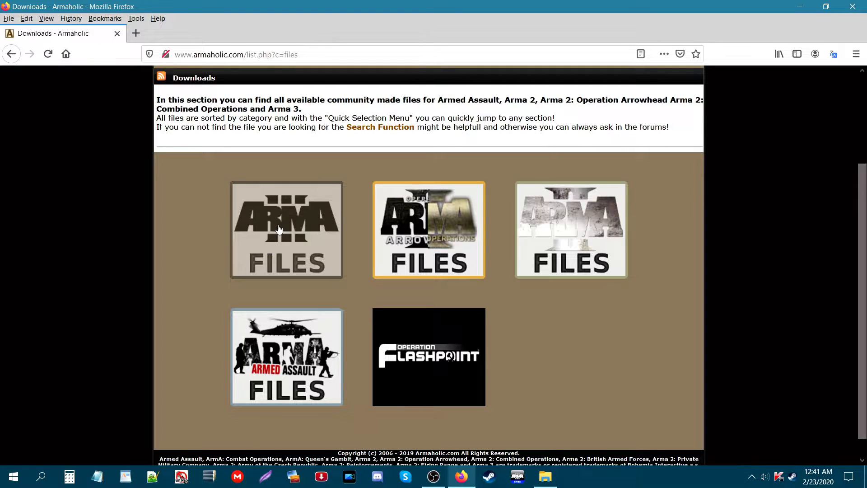
Step: Open the Arma 3 files section of the Armaholic downloads and go to its Arma 3 Modules category
left_click(286, 225)
scroll(246, 314, "down", 4)
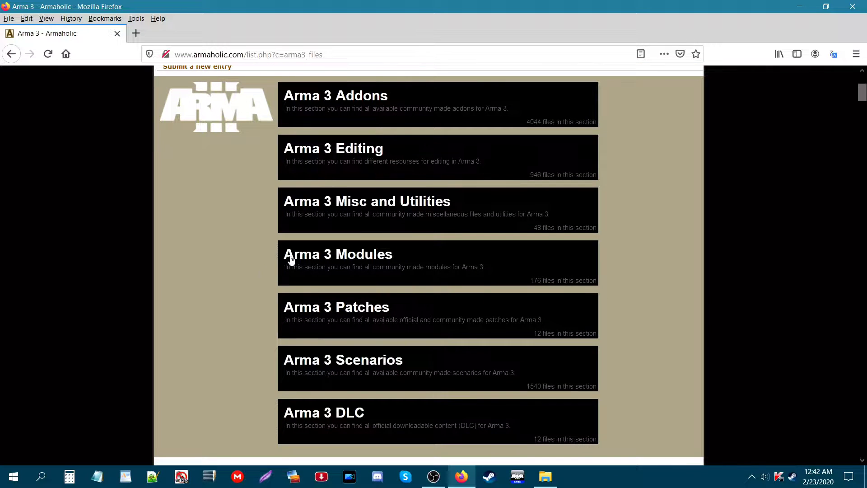
left_click(340, 259)
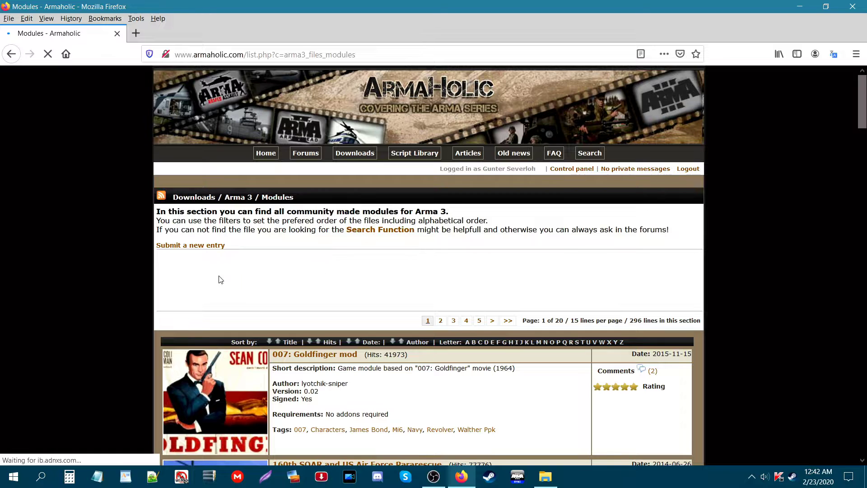
Step: Open the 007: Goldfinger mod page from the modules list in a new tab and switch to it
scroll(128, 284, "down", 3)
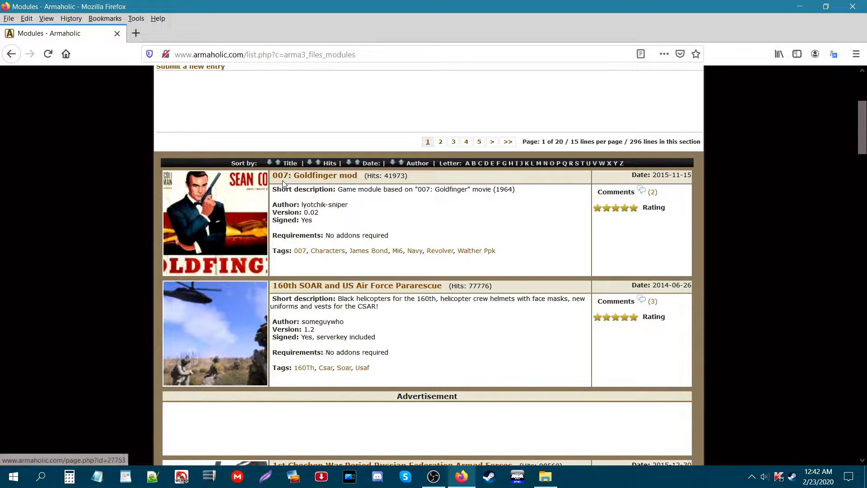
right_click(319, 178)
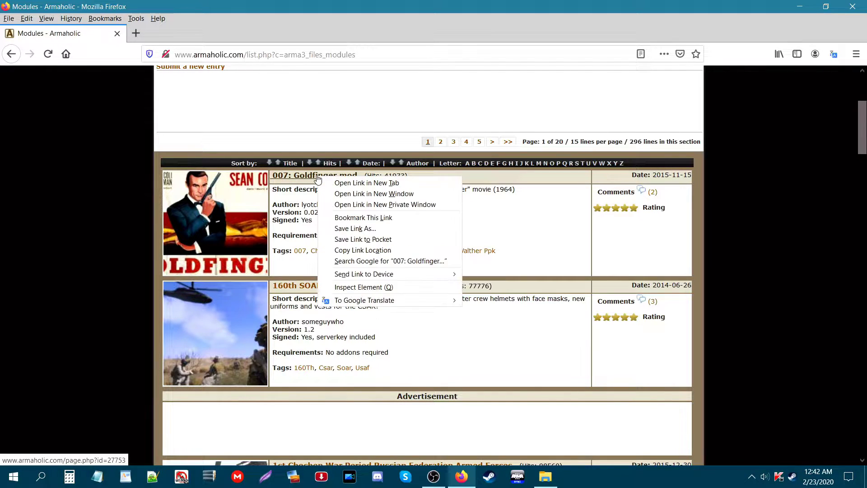
left_click(349, 183)
left_click(216, 33)
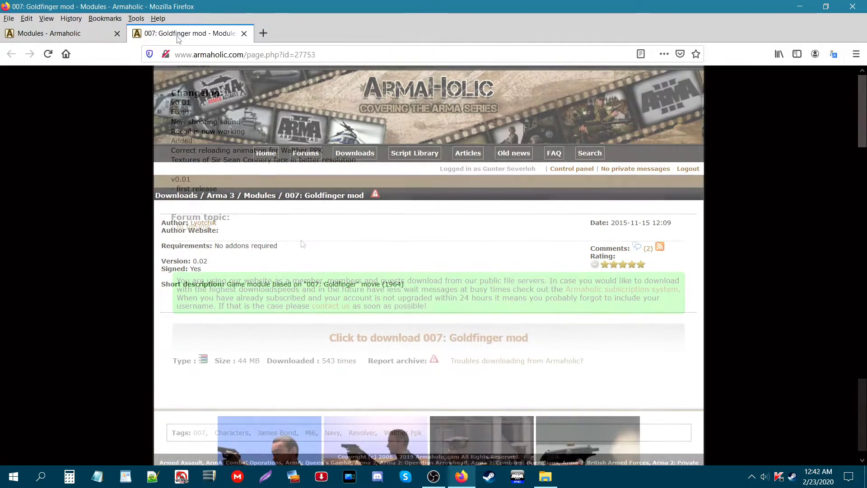
Step: Download the 007: Goldfinger mod and save 007-Goldfinger-mod-v002.rar to New folder on the Desktop
scroll(312, 350, "down", 10)
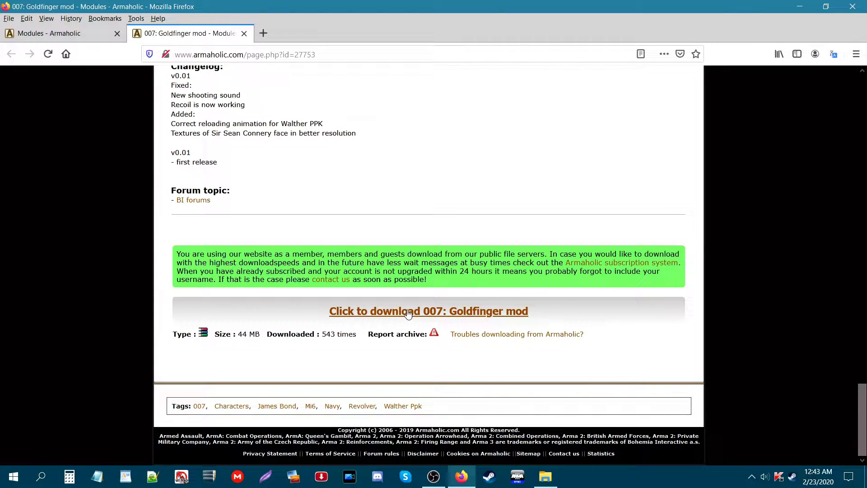
left_click(407, 314)
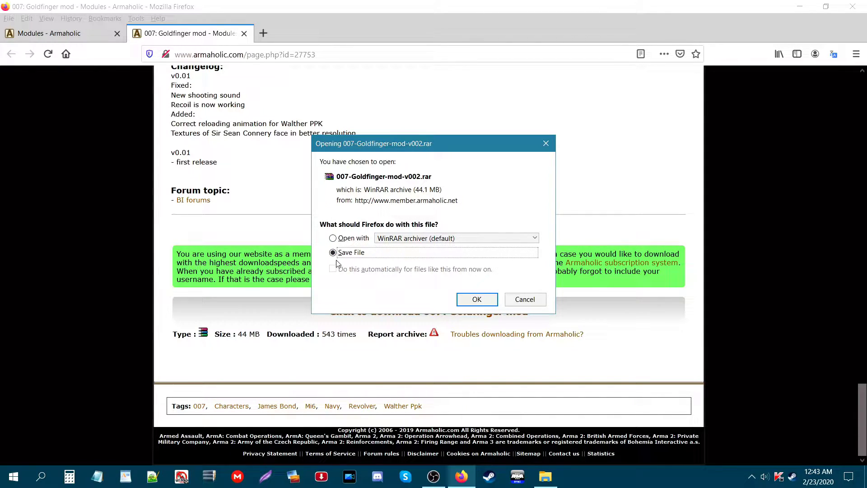
left_click(474, 299)
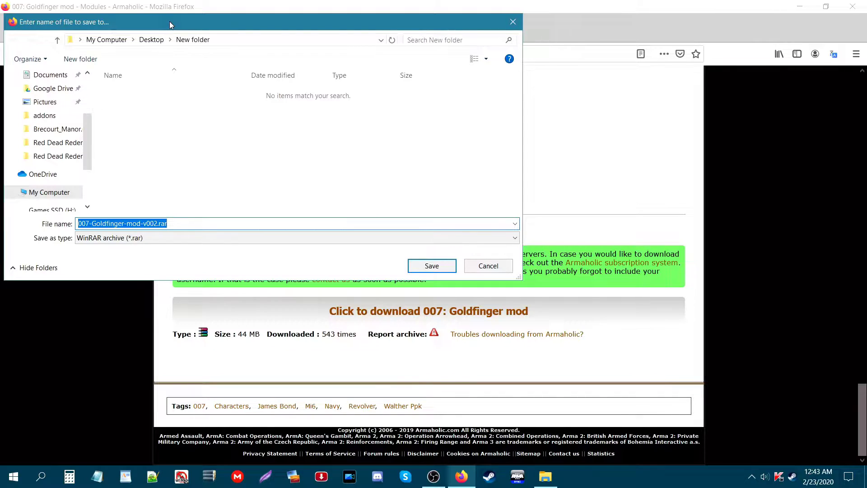
left_click_drag(169, 25, 192, 36)
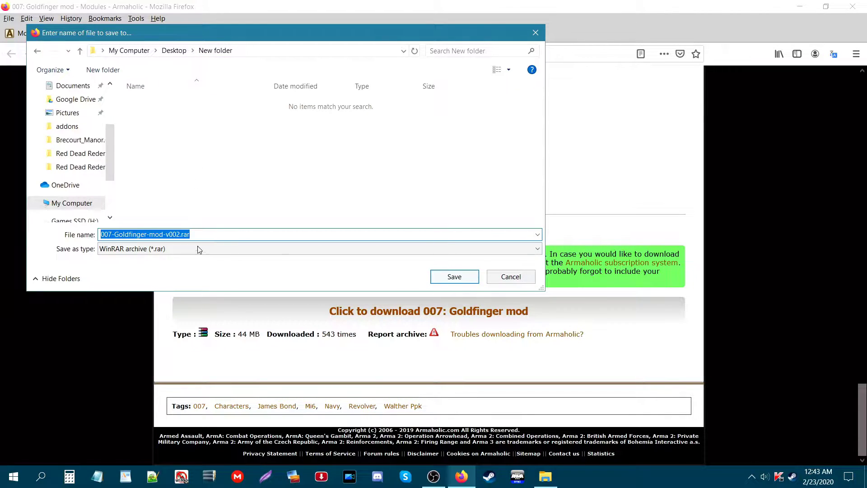
left_click(454, 277)
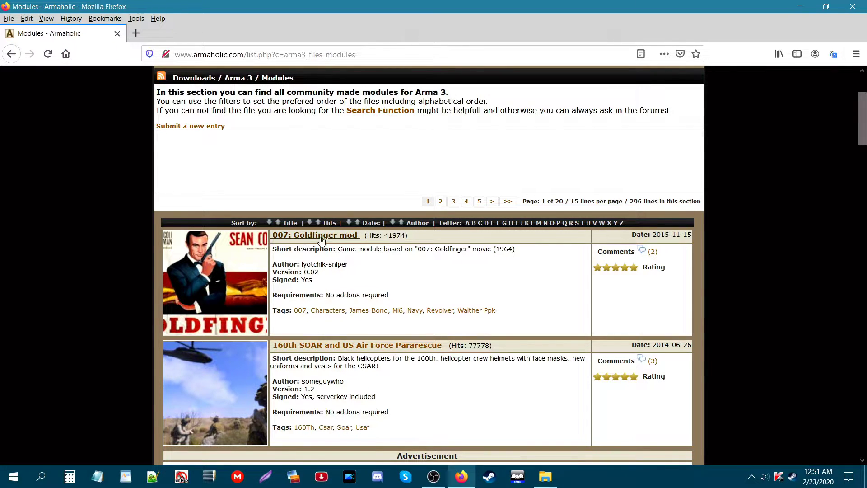
Step: Open the 160th SOAR and US Air Force Pararescue mod page in a new tab and view its download section
scroll(268, 195, "down", 2)
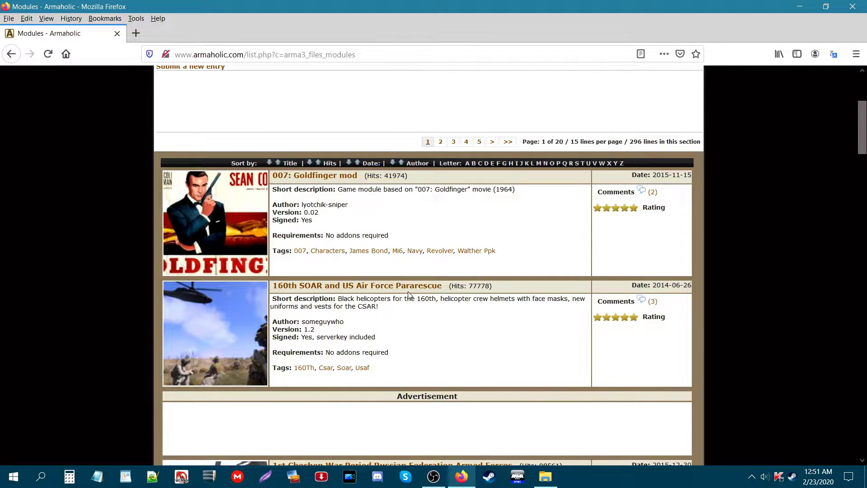
right_click(322, 288)
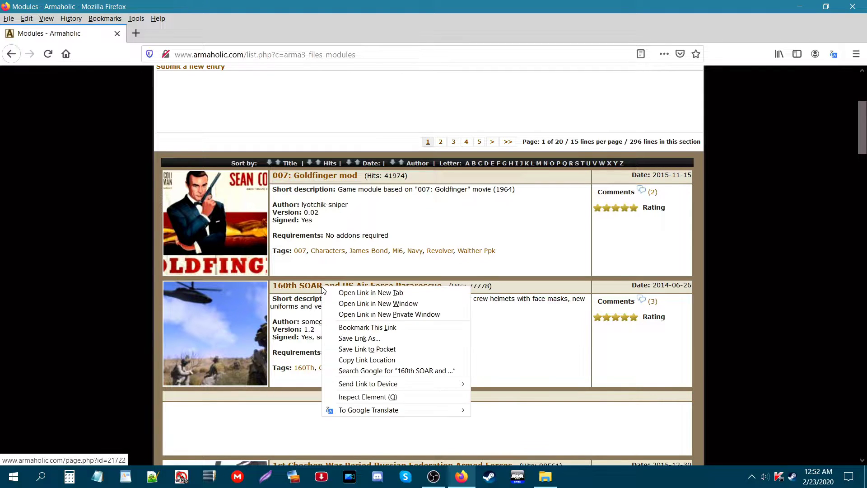
left_click(356, 292)
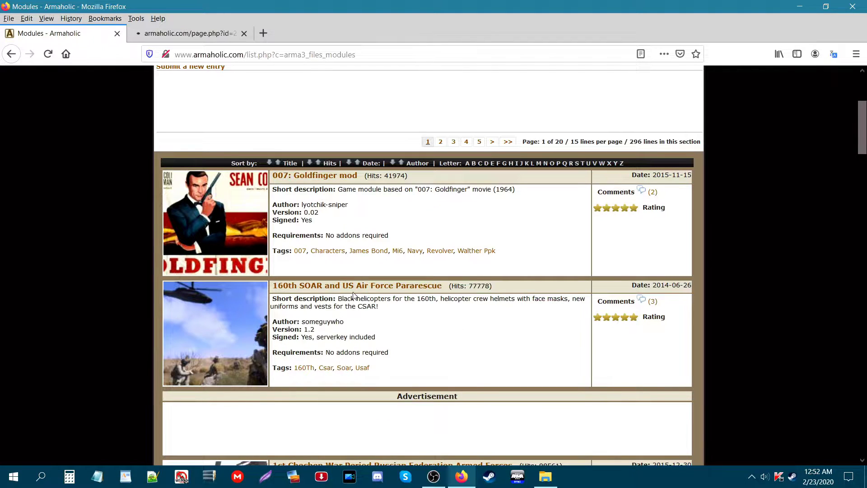
left_click(178, 32)
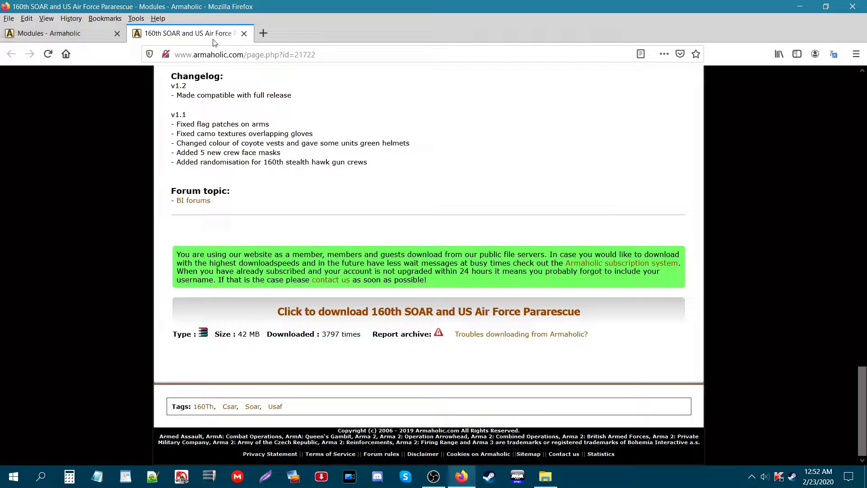
Step: Close the browser together with all of its open tabs
left_click(855, 7)
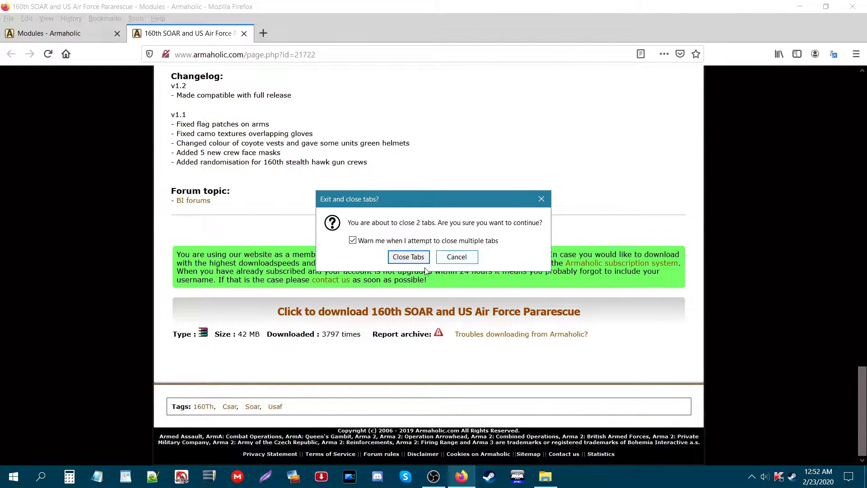
left_click(403, 260)
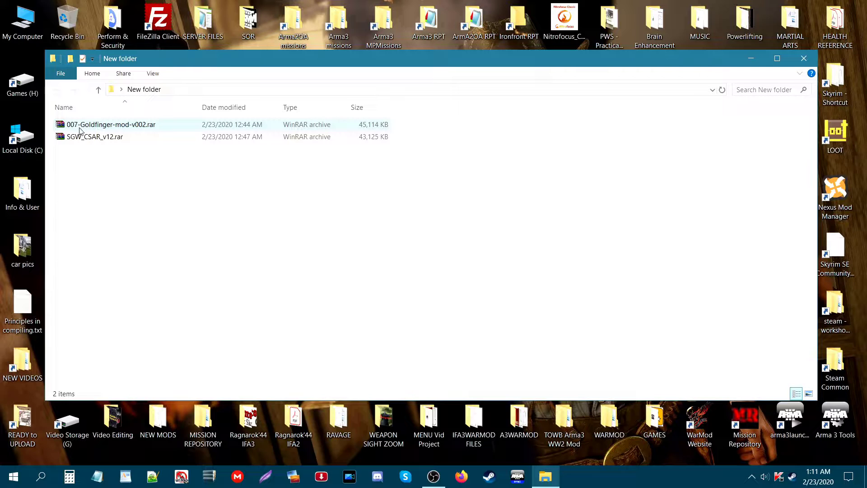
Step: Extract the 007-Goldfinger-mod-v002.rar archive directly into the folder that contains it
left_click(105, 127)
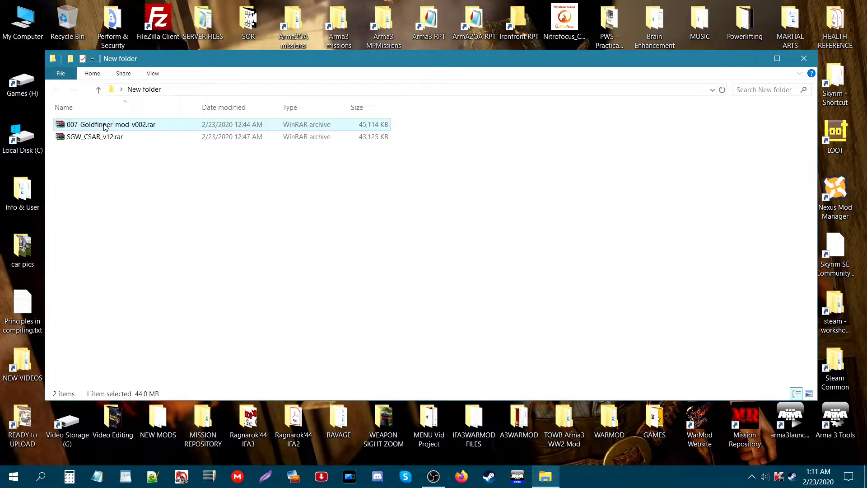
right_click(104, 127)
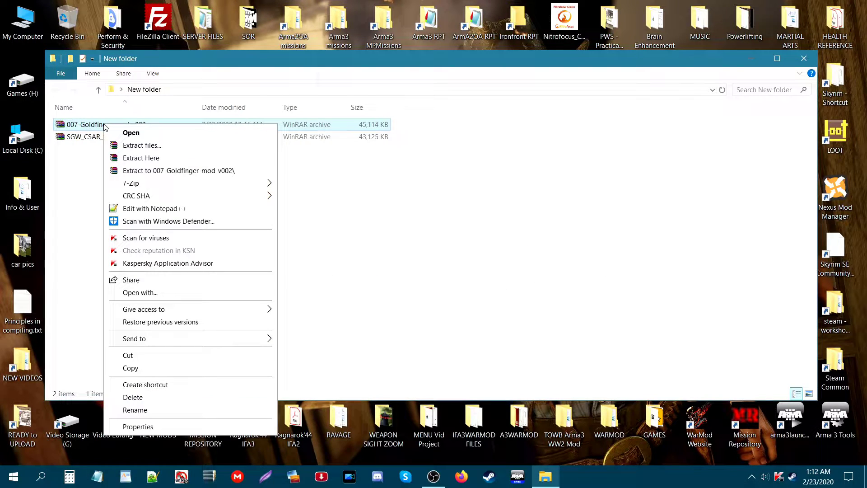
left_click(143, 161)
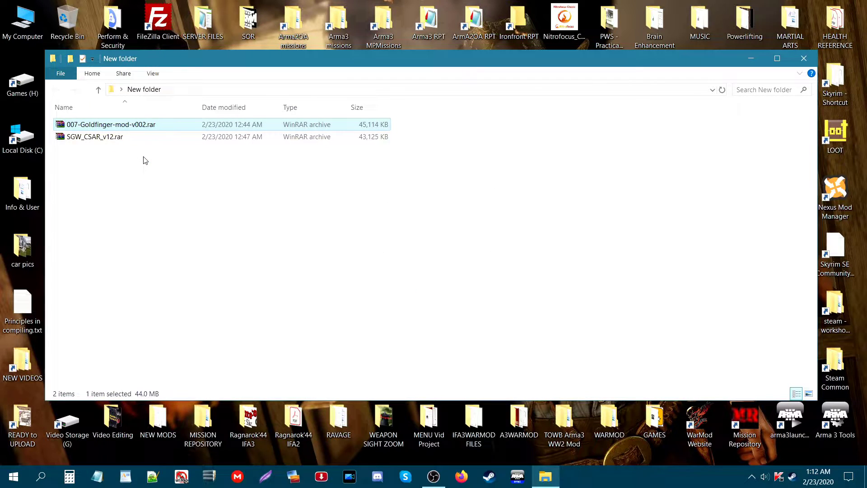
left_click(84, 126)
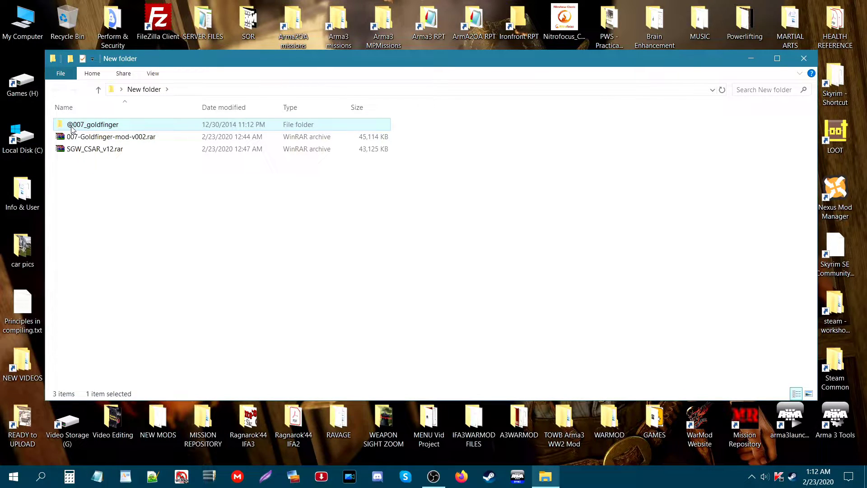
double_click(98, 128)
left_click_drag(178, 104, 270, 125)
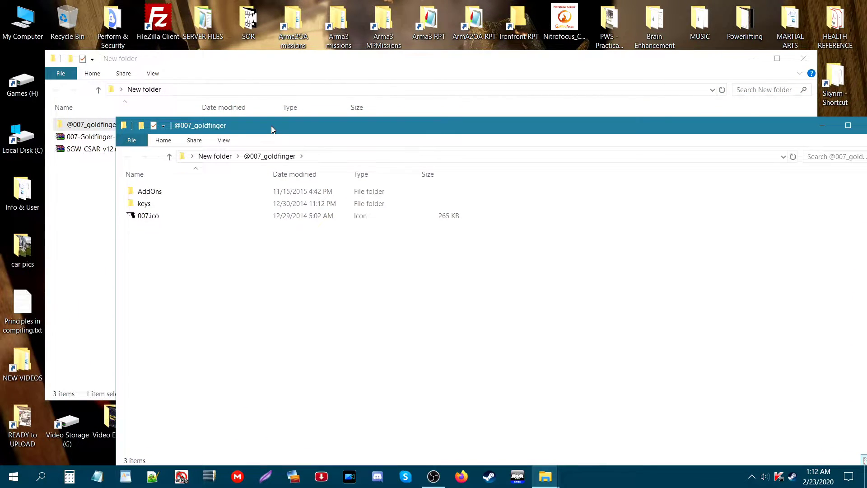
left_click(169, 194)
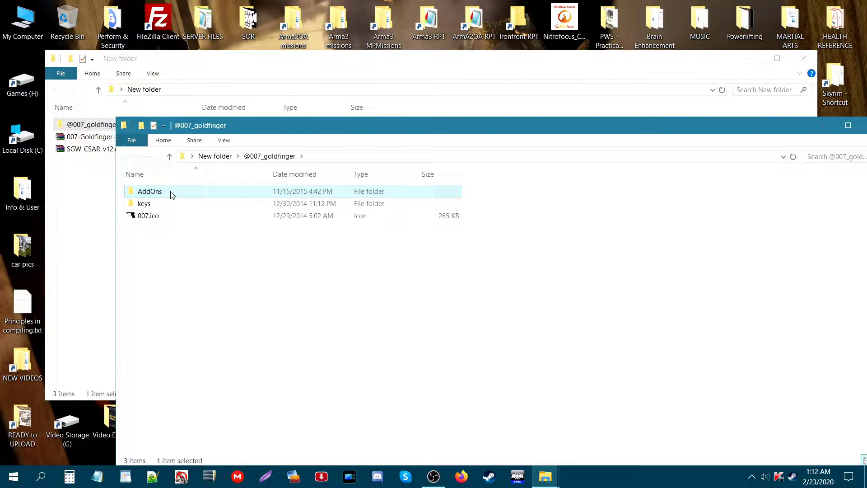
double_click(171, 193)
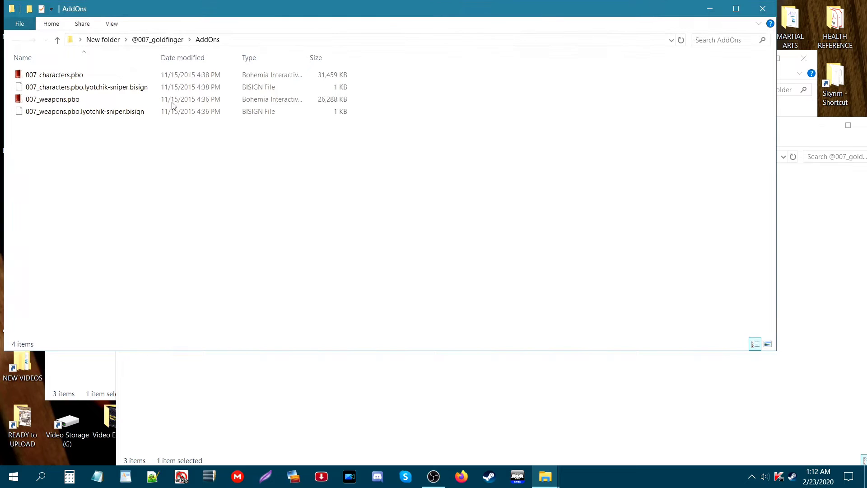
Step: Examine the mod's .pbo files and their matching .bisign signature files in the AddOns folder
left_click_drag(154, 13, 368, 140)
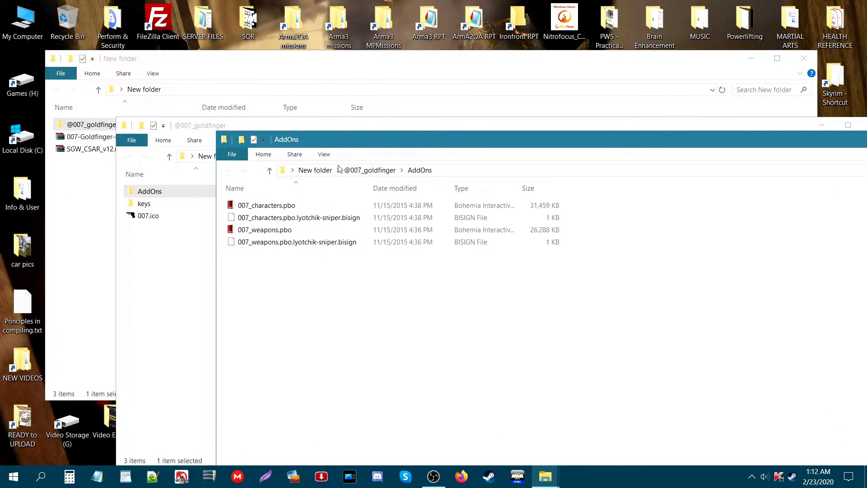
left_click(294, 209)
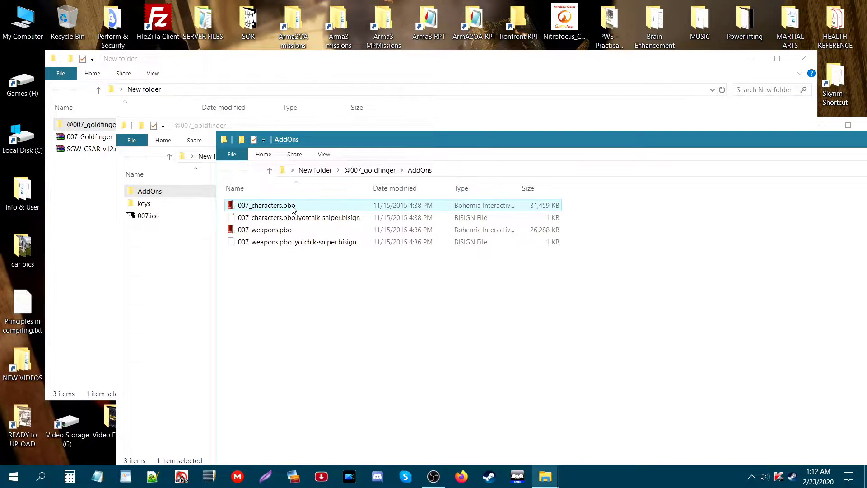
left_click(339, 218)
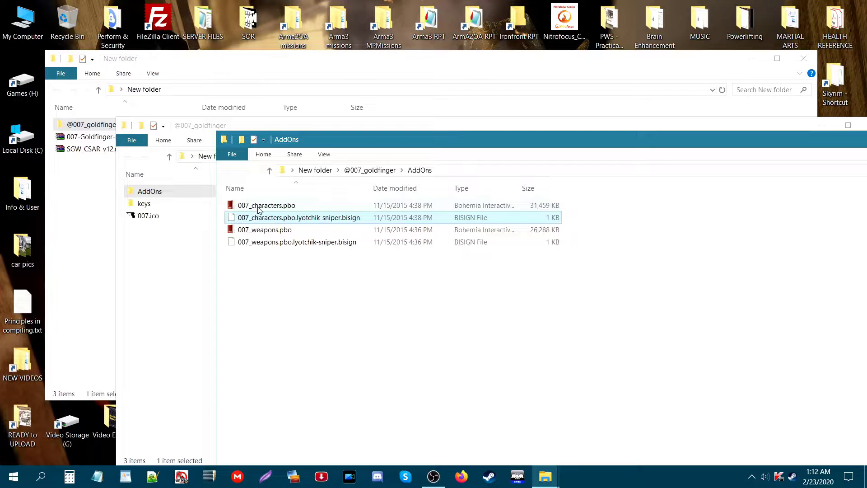
left_click(274, 211)
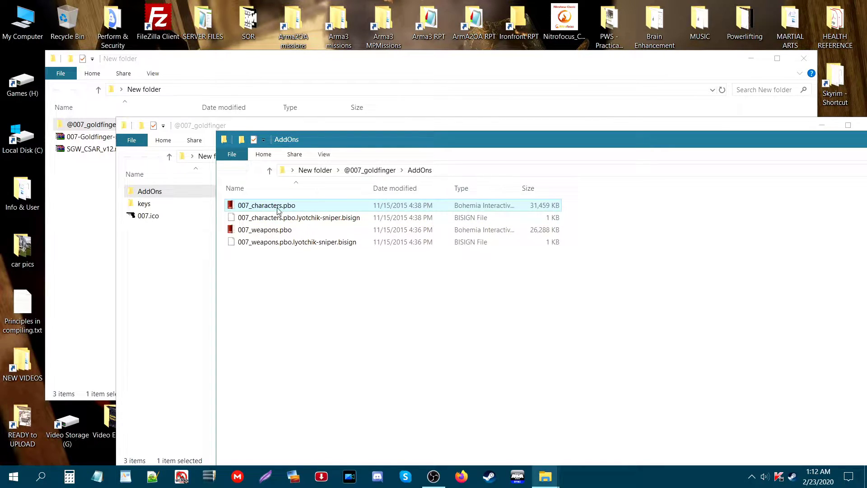
left_click_drag(452, 138, 364, 130)
left_click_drag(708, 141, 610, 134)
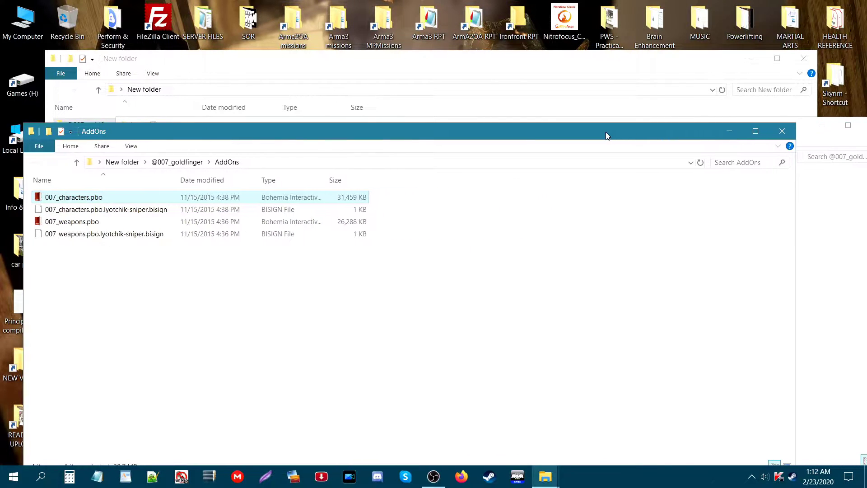
left_click(780, 132)
left_click_drag(753, 130, 689, 130)
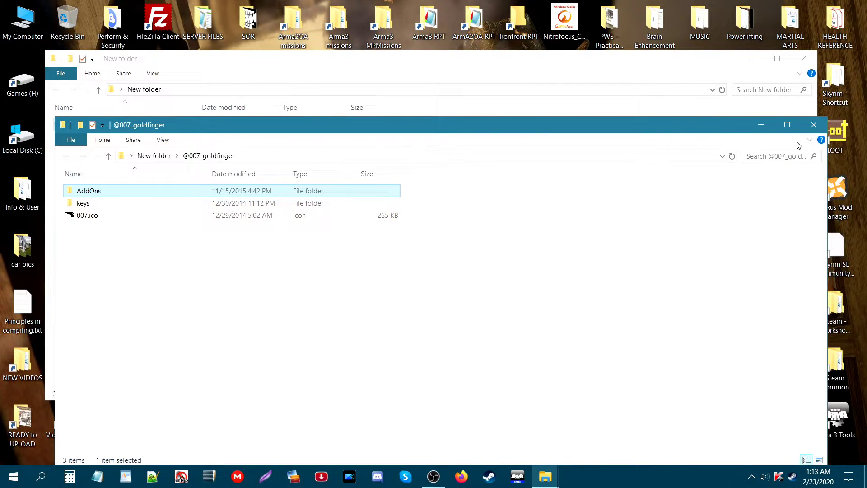
left_click(814, 125)
left_click(178, 190)
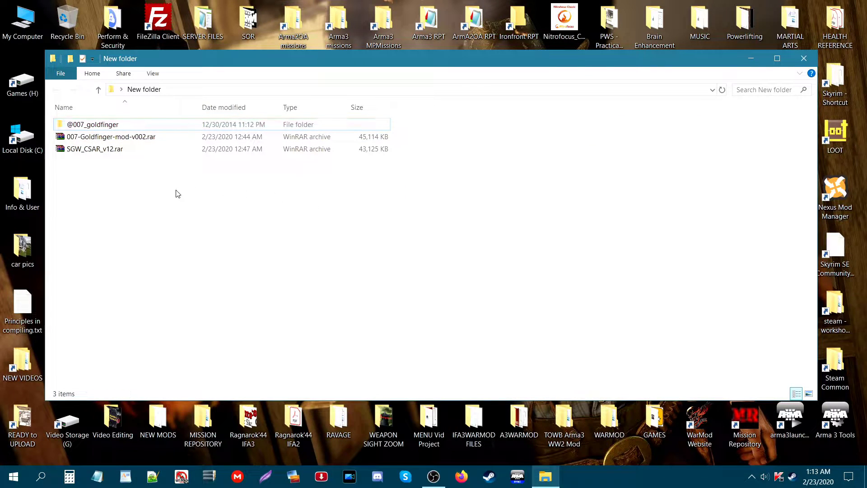
left_click(92, 129)
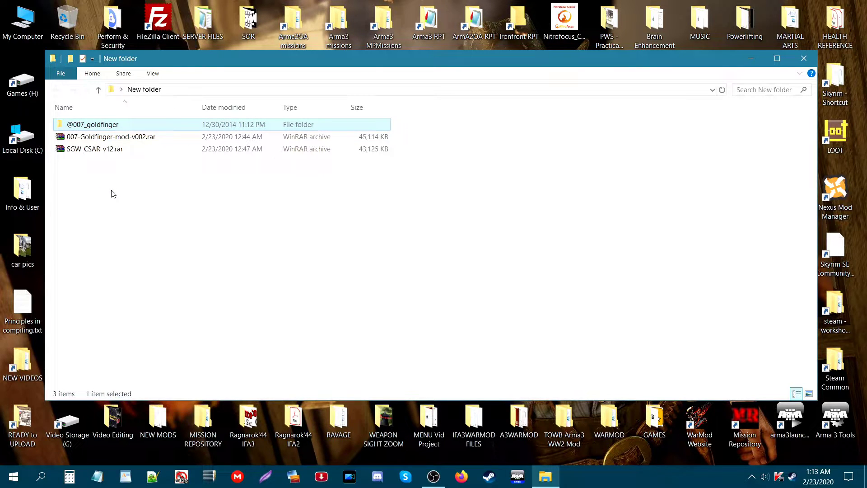
left_click(120, 203)
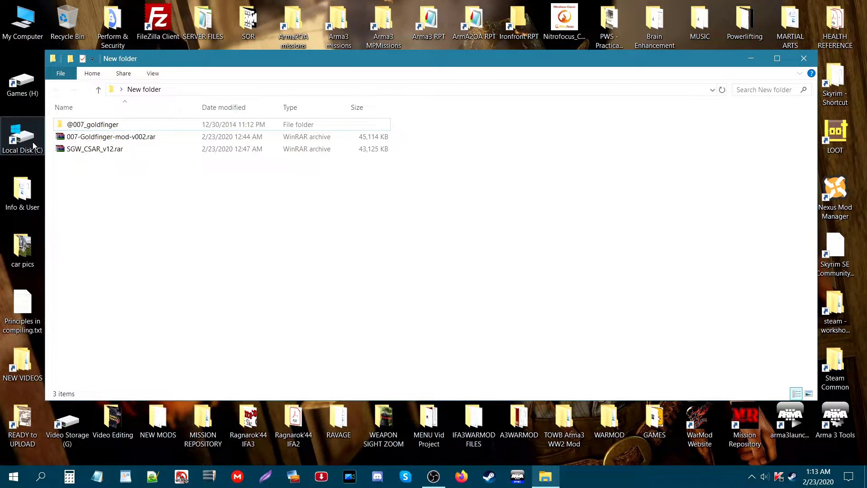
Step: Open the Steam folder on the Games SSD (H:) drive and place its window beside the drive's window
left_click(22, 87)
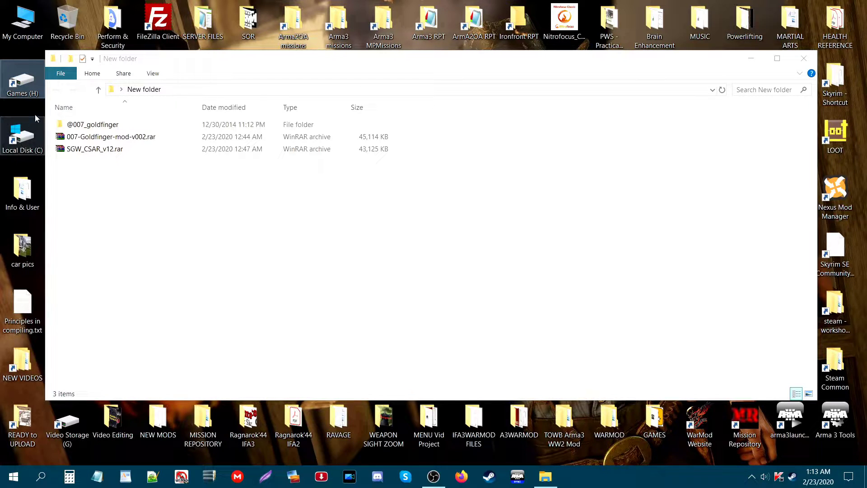
double_click(25, 82)
left_click(157, 202)
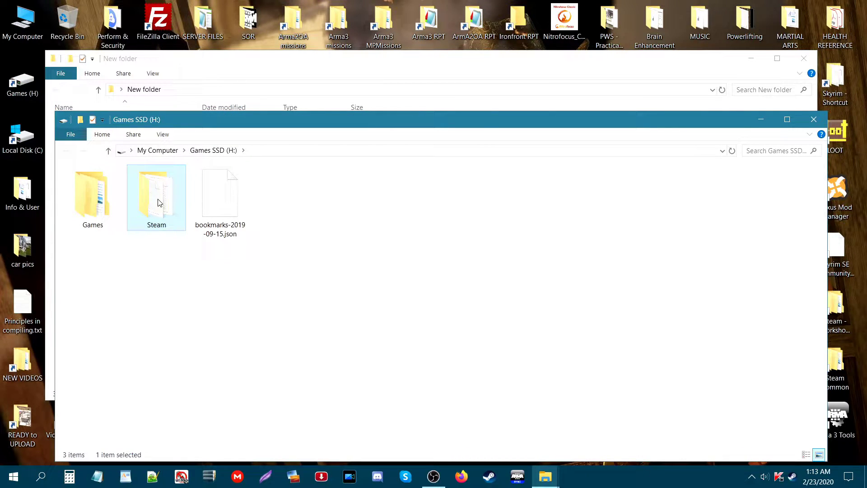
double_click(157, 202)
left_click_drag(228, 119, 285, 113)
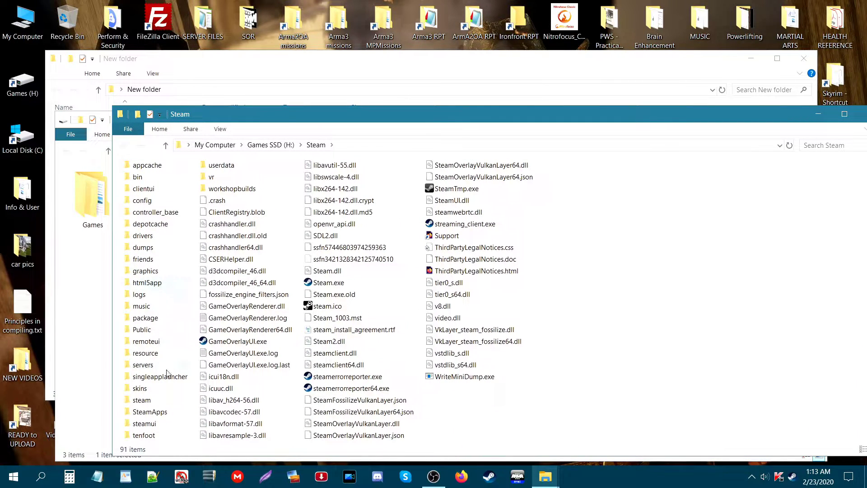
Step: Open the SteamApps folder and its common subfolder, moving their windows beside New folder's window
double_click(163, 414)
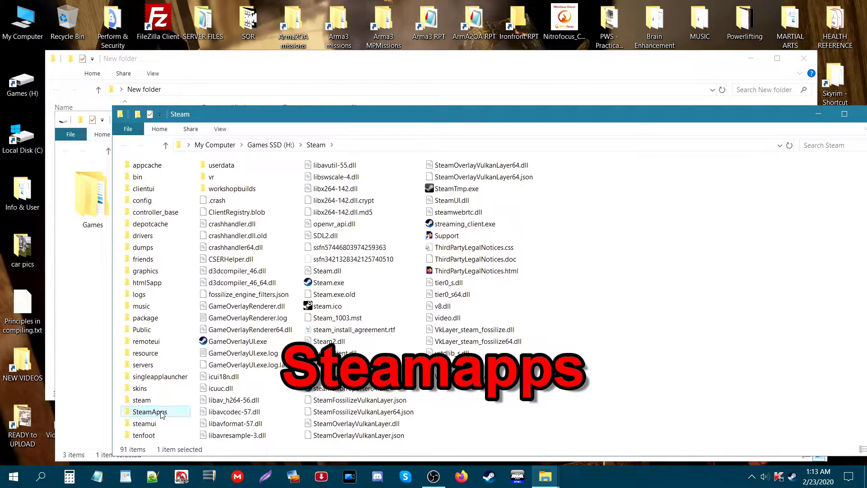
left_click_drag(138, 4, 235, 45)
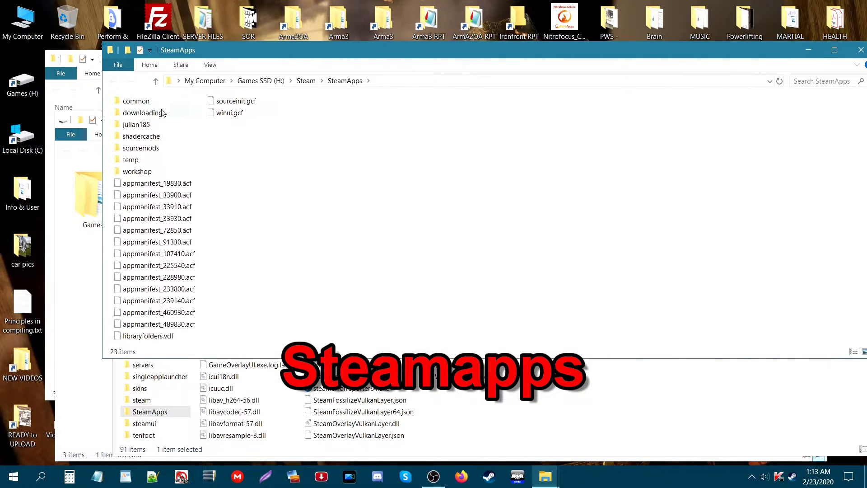
double_click(137, 103)
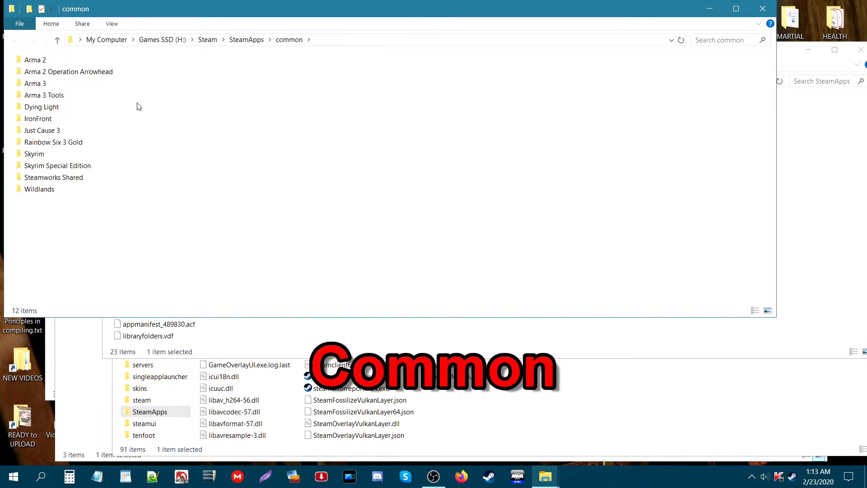
left_click_drag(113, 13, 215, 64)
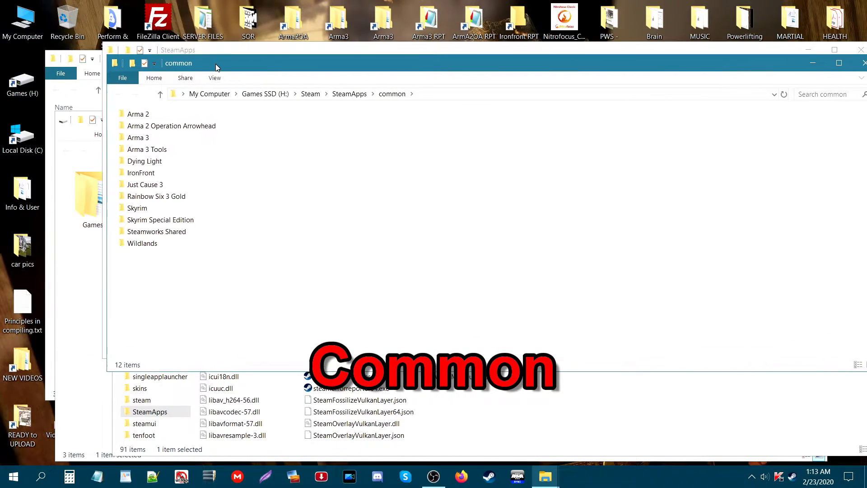
Step: Open the Arma 3 game folder in common and place its window so New folder's contents stay visible
left_click(152, 140)
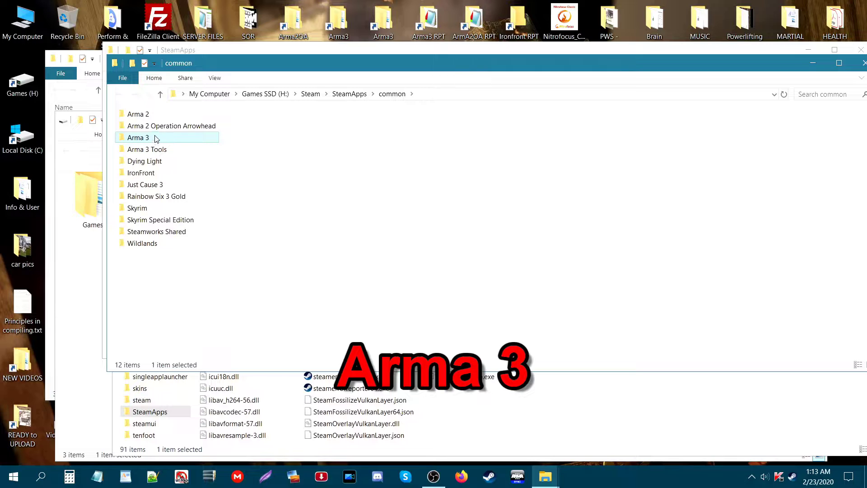
double_click(156, 138)
left_click_drag(211, 8, 269, 169)
left_click(363, 62)
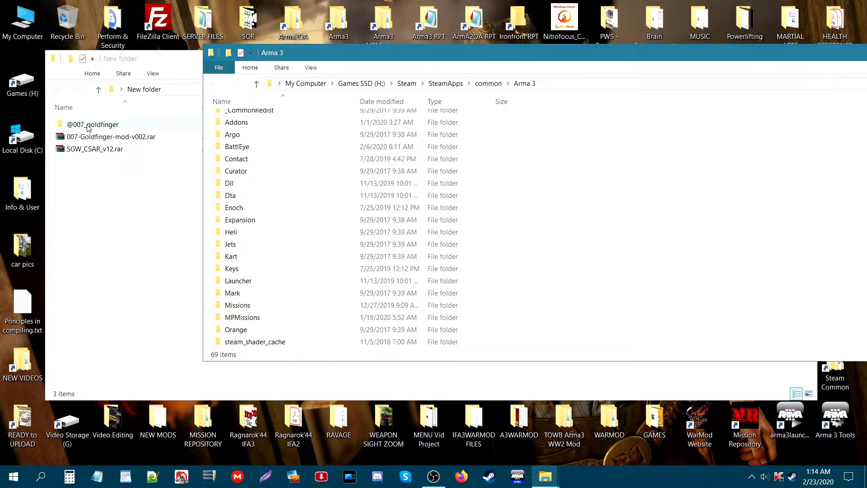
left_click(98, 127)
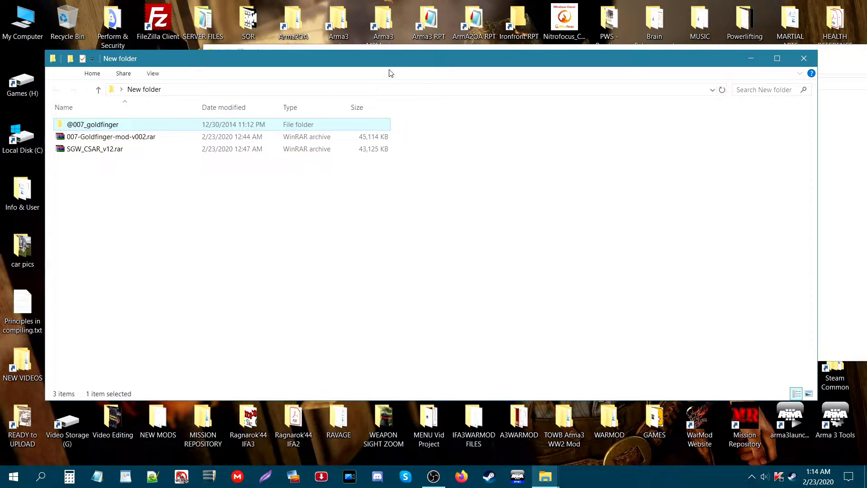
left_click(836, 187)
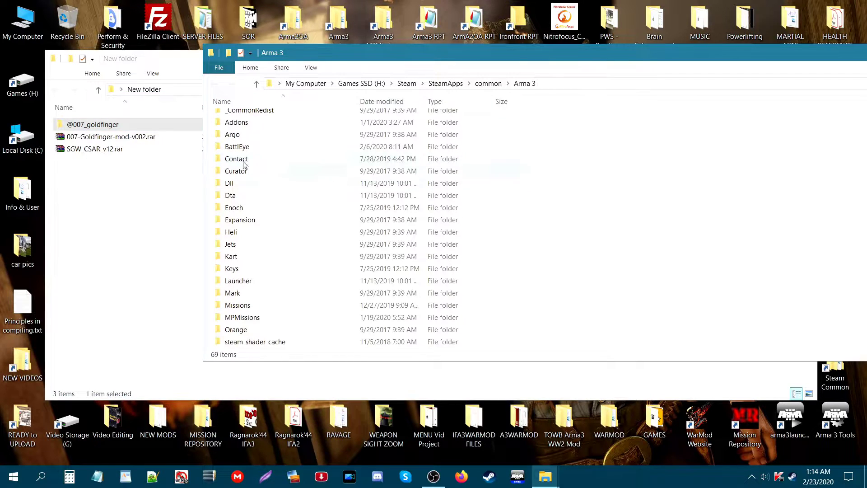
scroll(343, 174, "down", 8)
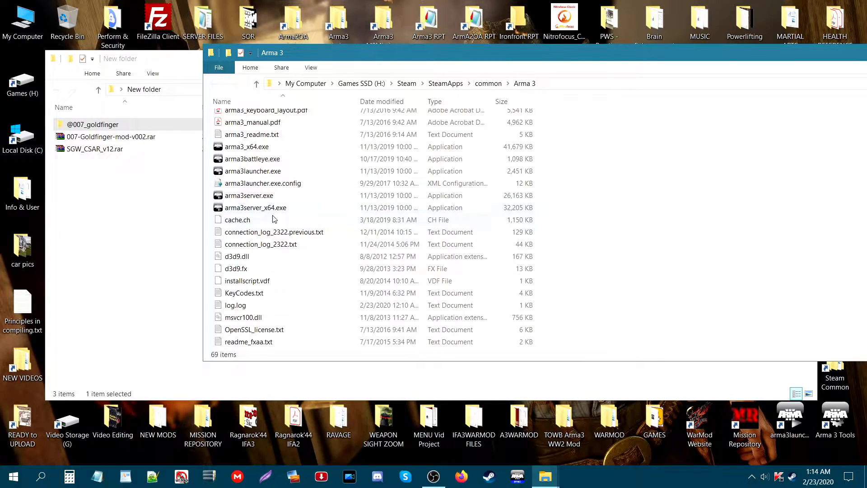
scroll(307, 195, "up", 1)
scroll(328, 244, "up", 4)
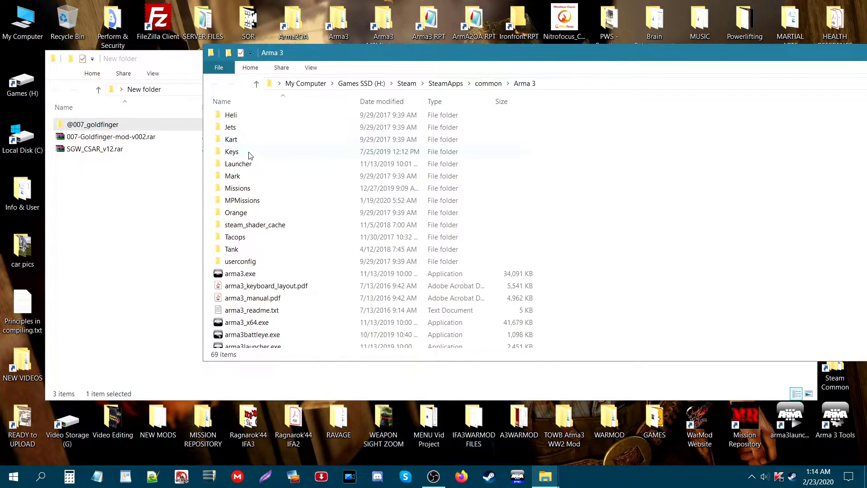
scroll(255, 157, "down", 2)
scroll(259, 160, "down", 6)
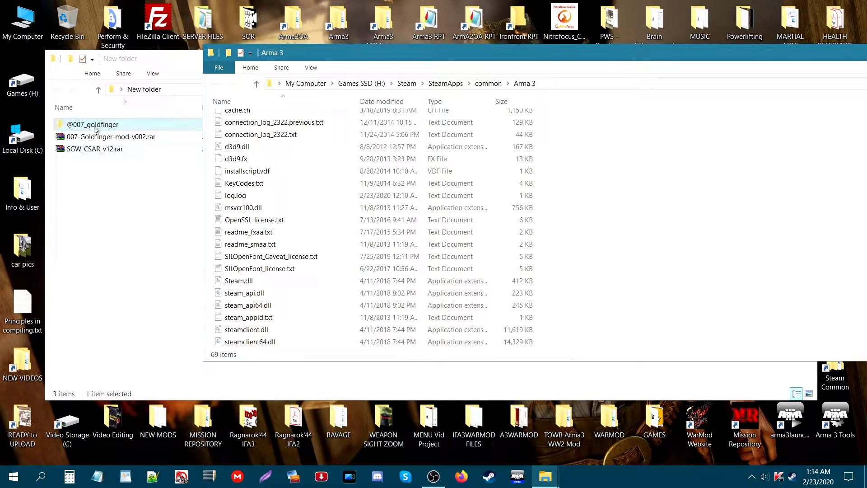
left_click_drag(93, 126, 294, 239)
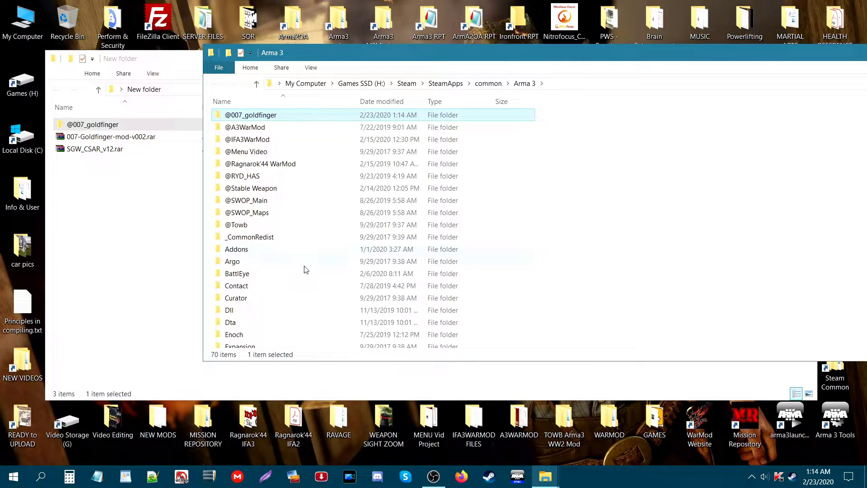
scroll(306, 270, "up", 1)
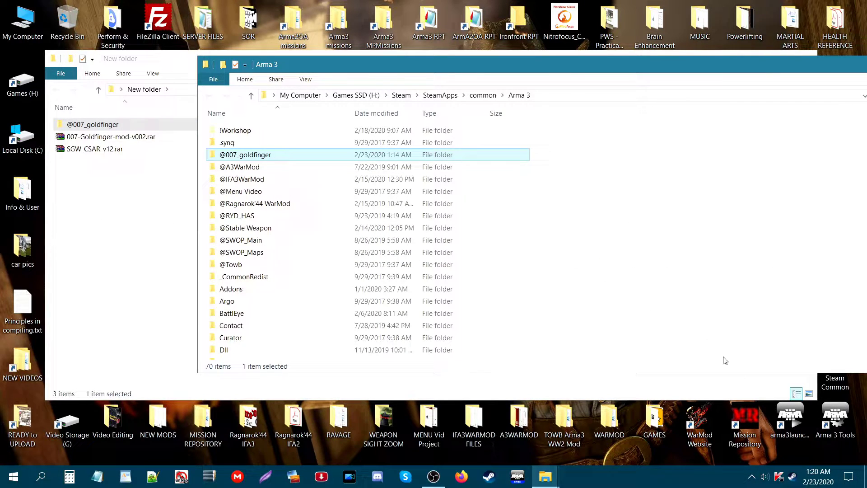
Step: View Arma 3's page in the Steam library and close the Steam window
left_click(793, 418)
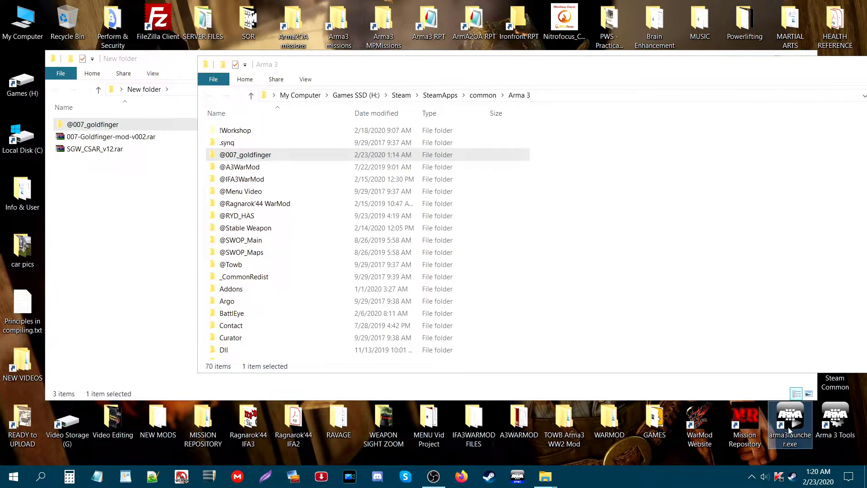
right_click(792, 477)
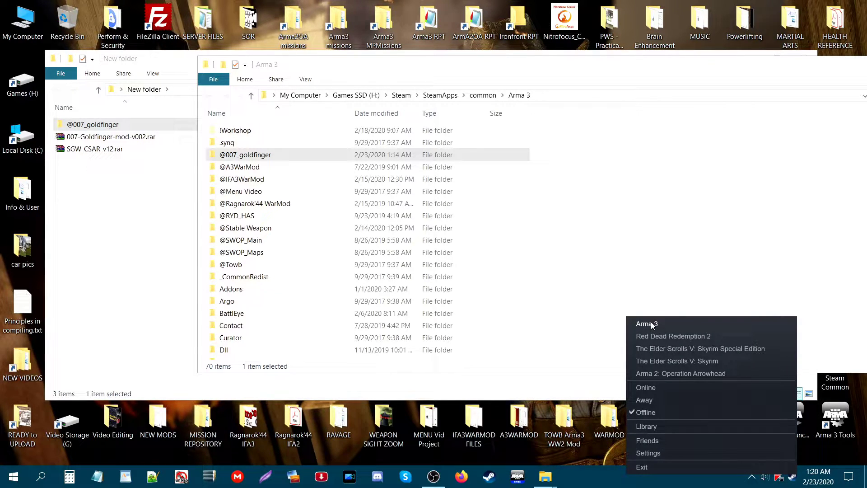
left_click(647, 426)
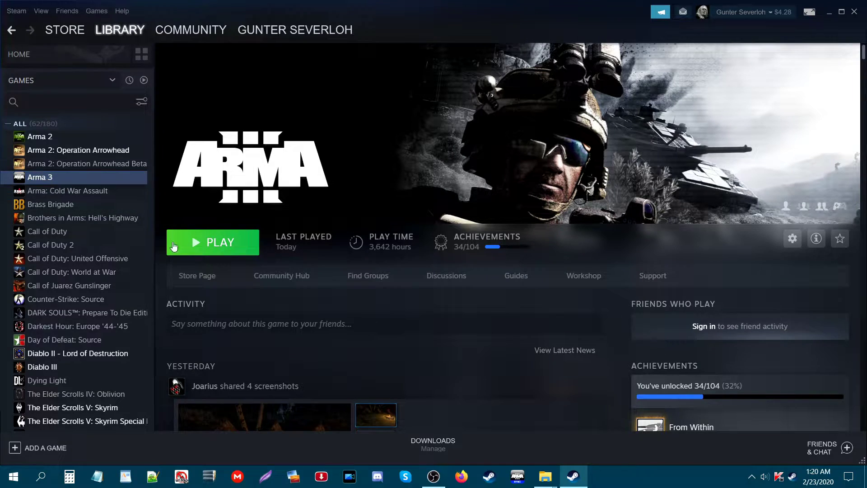
left_click(854, 12)
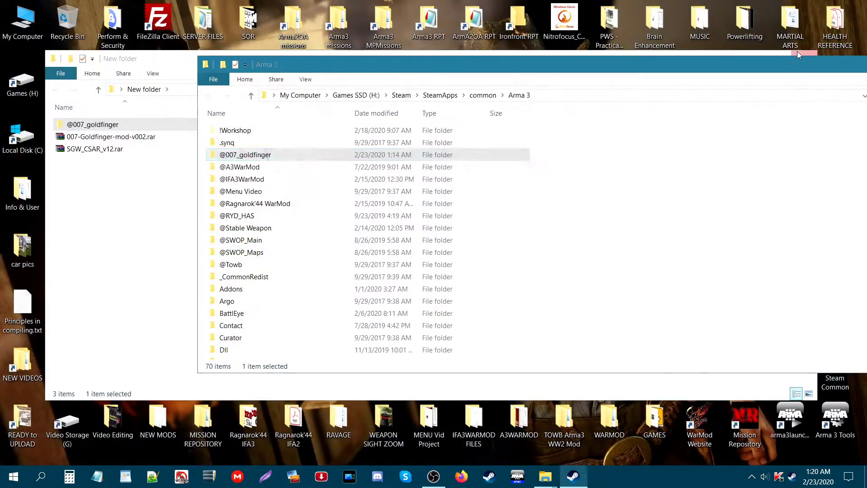
left_click(790, 419)
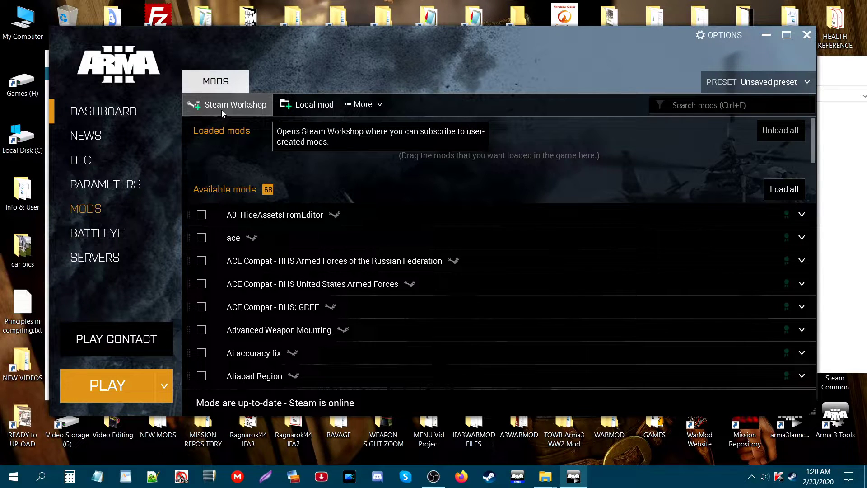
left_click(305, 108)
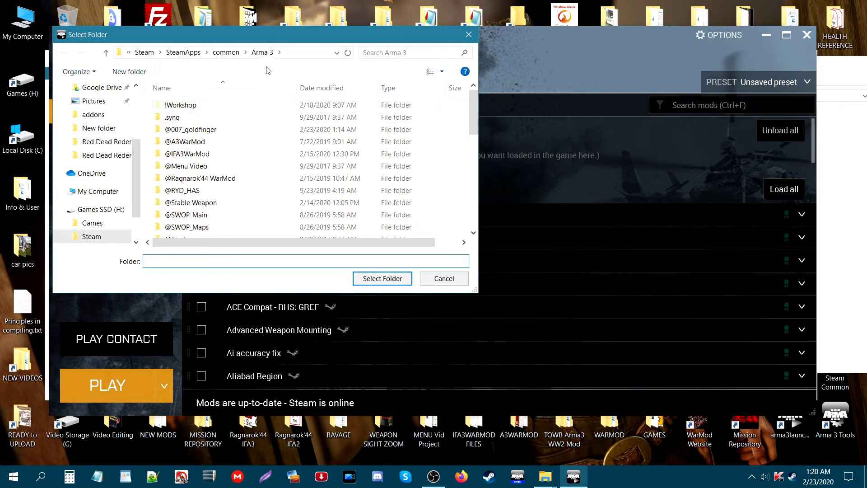
left_click_drag(234, 34, 241, 70)
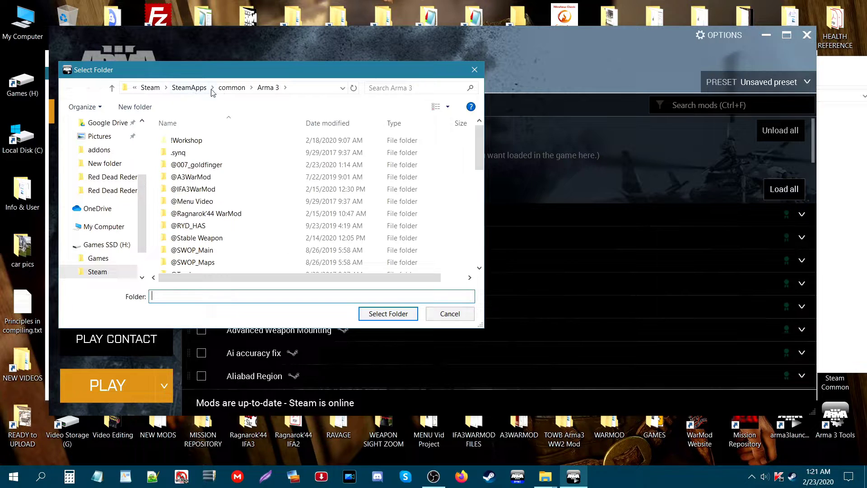
left_click(268, 88)
left_click(200, 167)
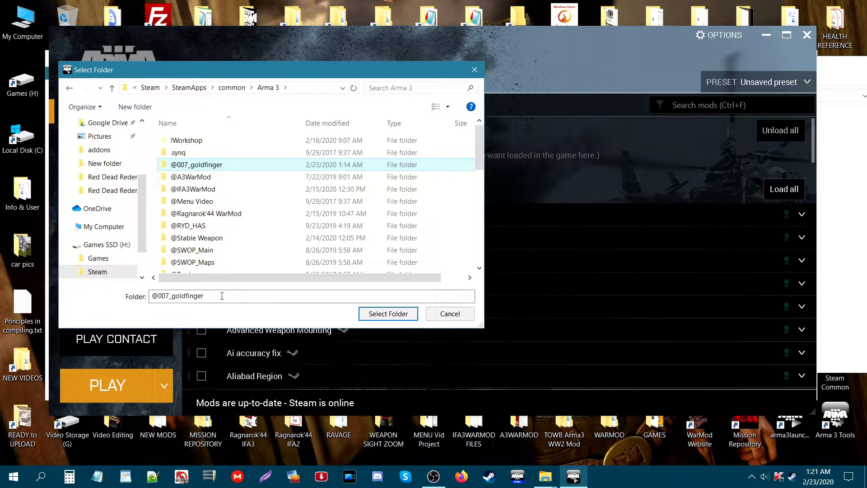
left_click(387, 318)
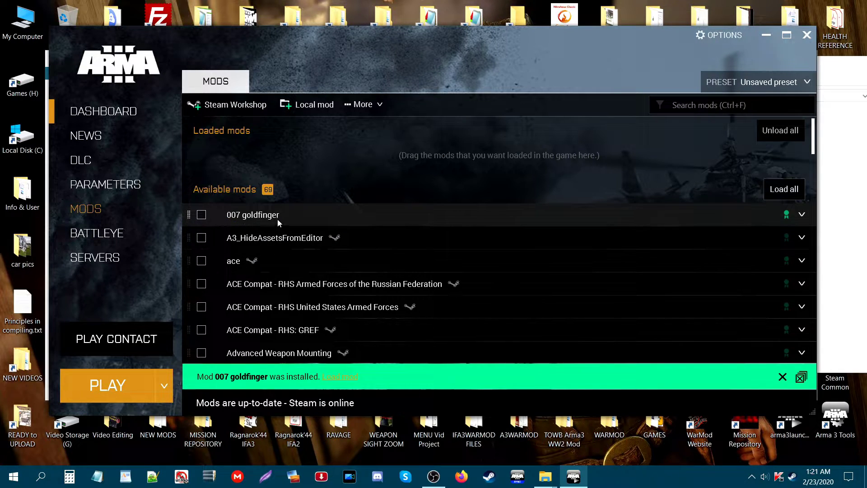
left_click(201, 215)
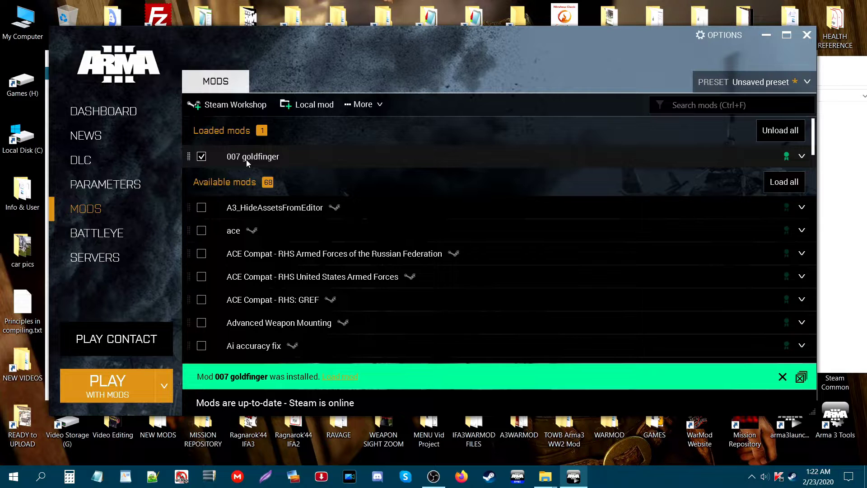
left_click(800, 42)
left_click(130, 226)
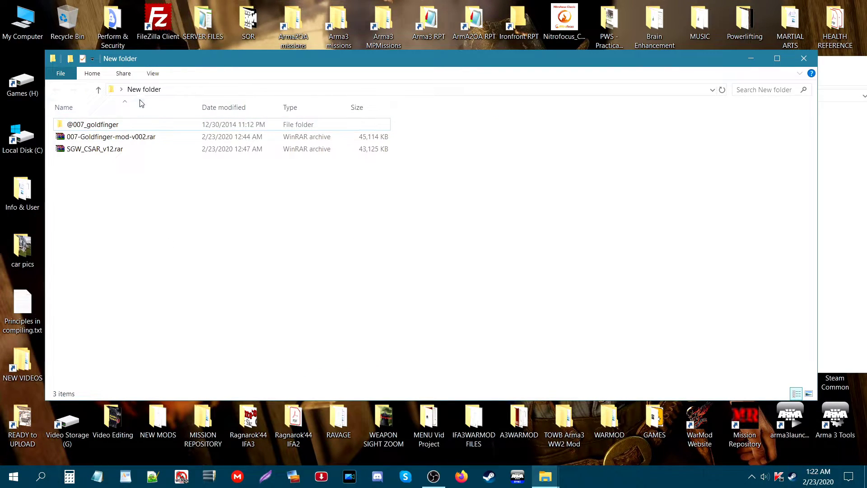
left_click(99, 126)
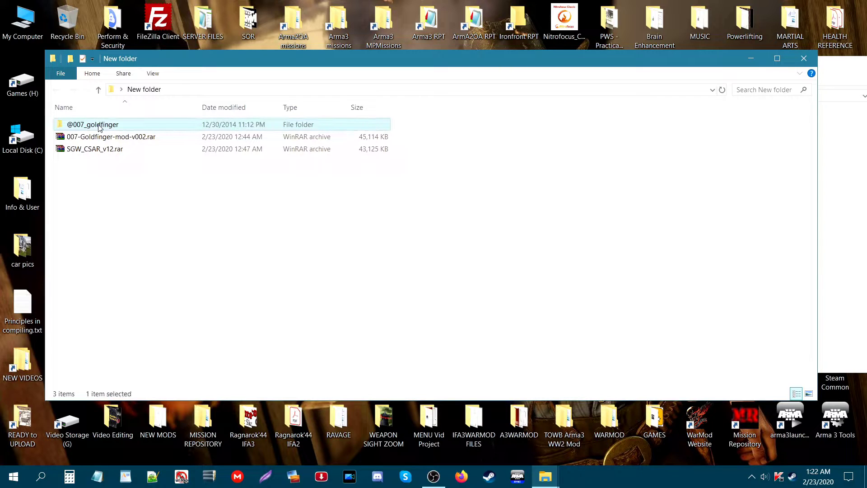
key("Delete")
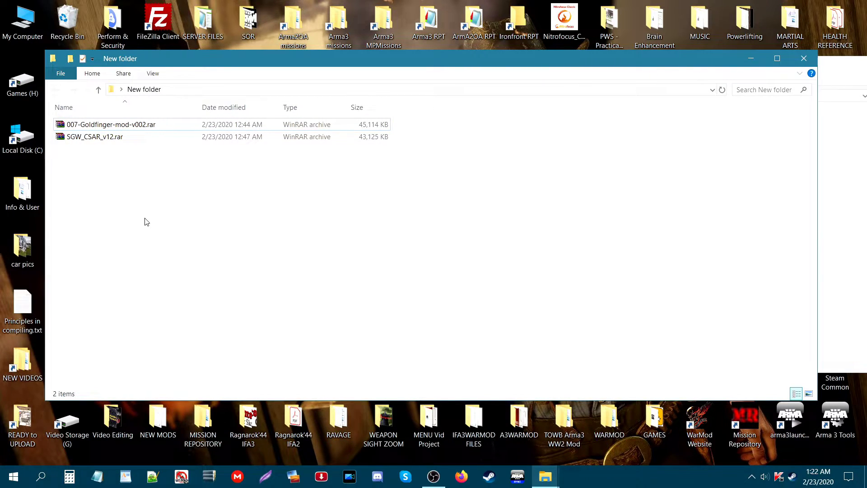
Step: Extract SGW_CSAR_v12.rar directly into New folder and check the extracted SGW_CSAR.pbo file
left_click(93, 139)
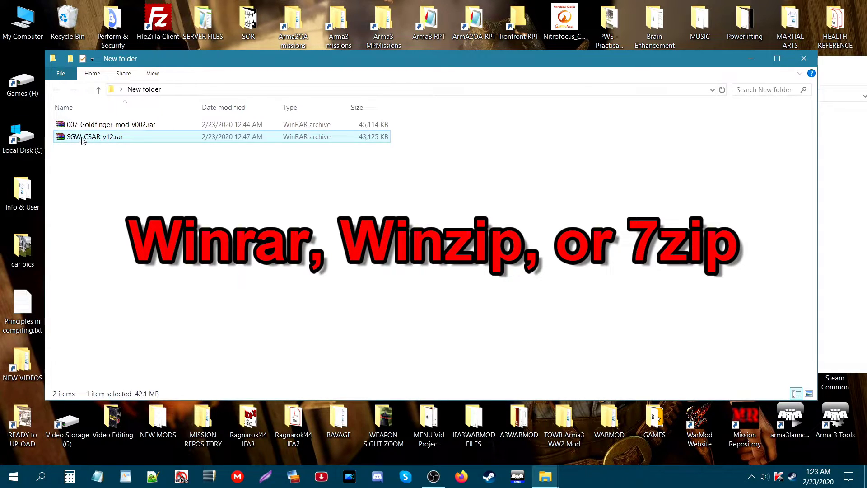
right_click(91, 141)
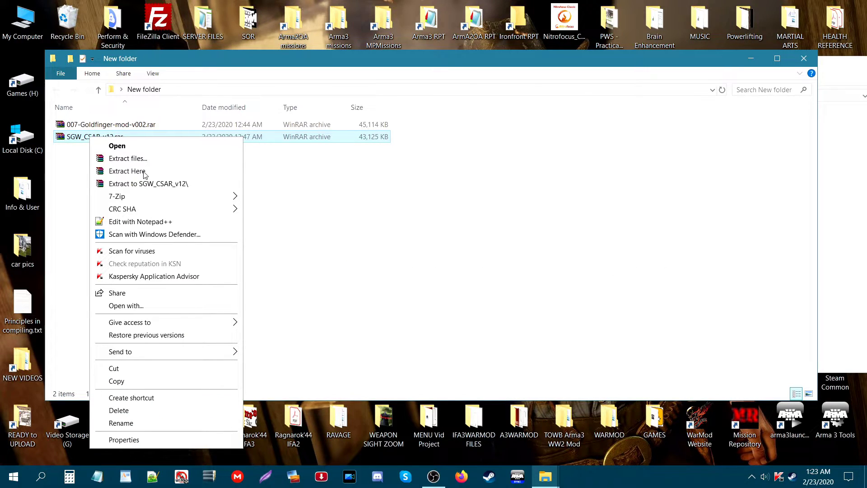
left_click(127, 171)
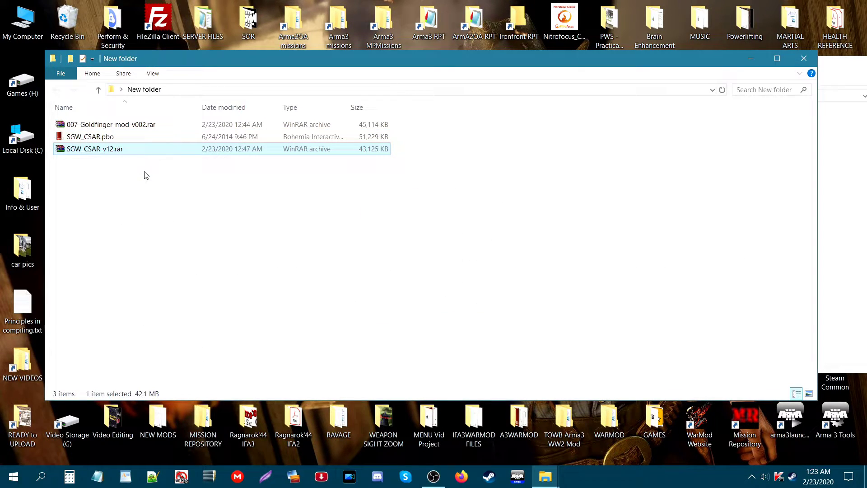
left_click(121, 182)
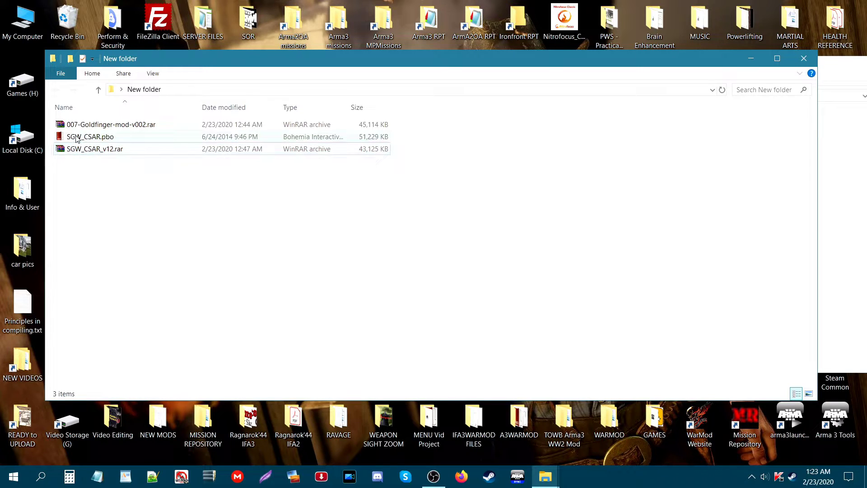
left_click(97, 139)
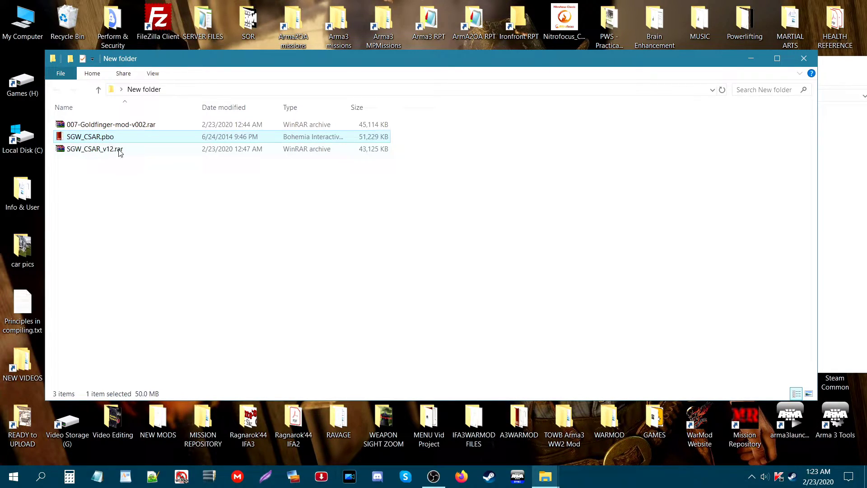
left_click(103, 198)
right_click(121, 202)
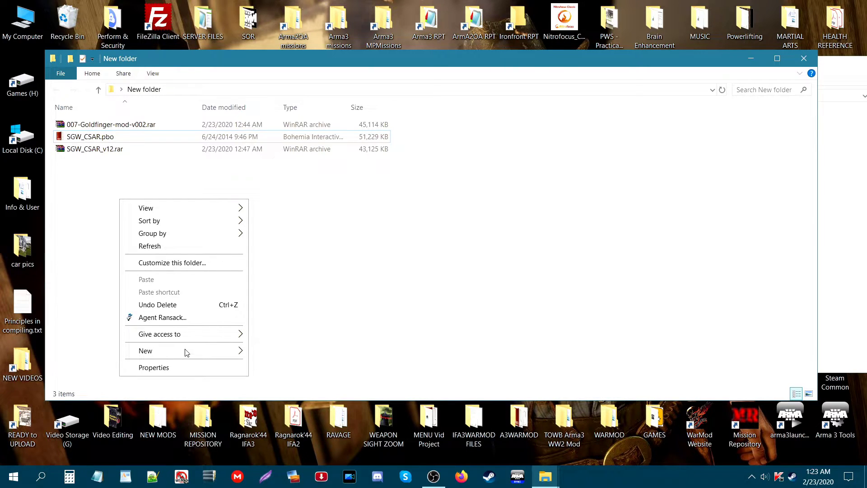
mouse_move(187, 351)
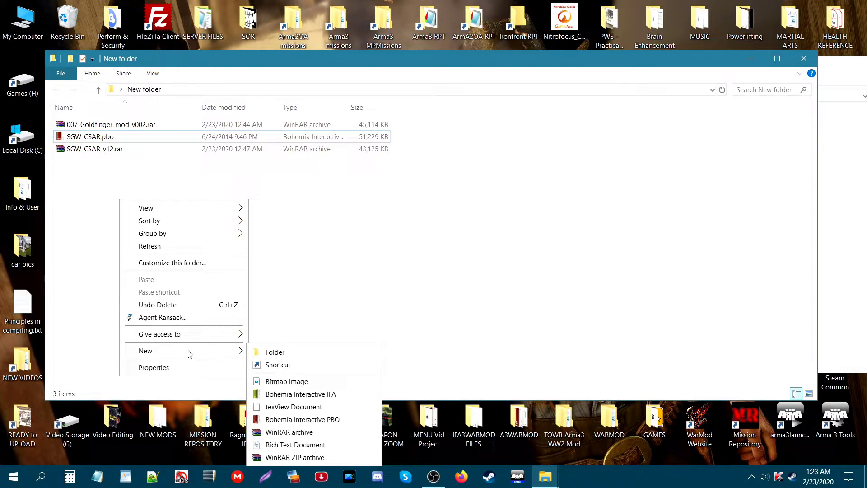
left_click(287, 355)
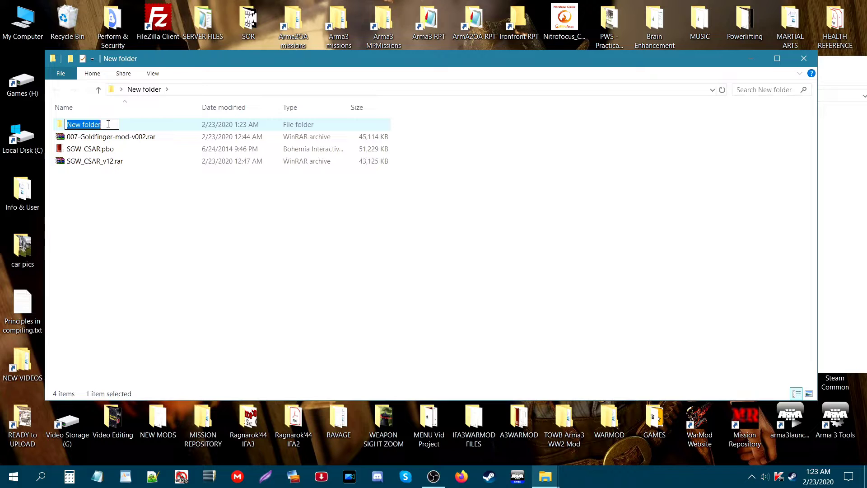
type("@")
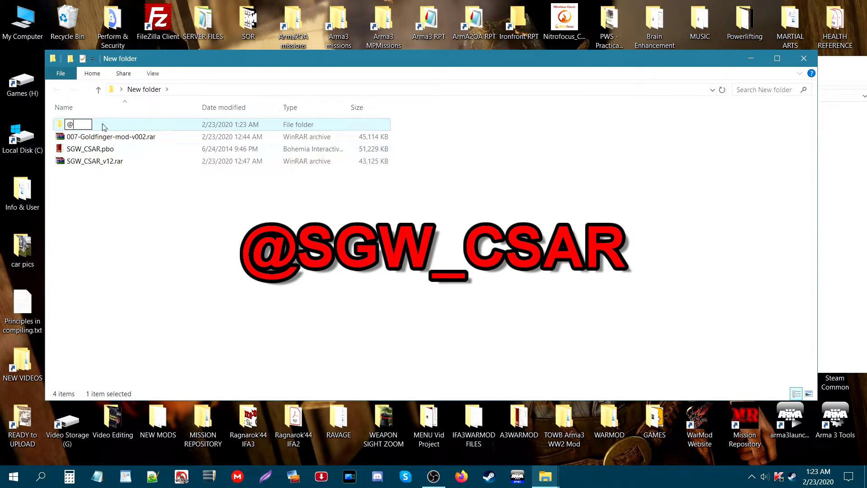
type("SWG")
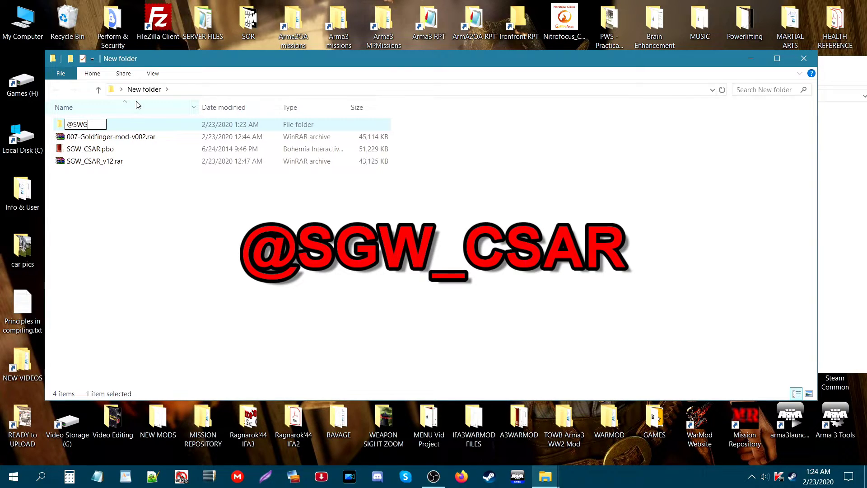
type("_CSAR")
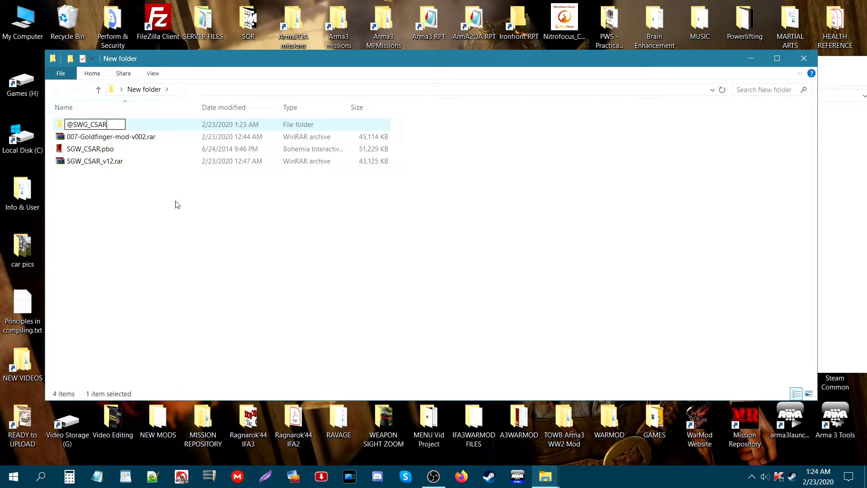
left_click(164, 252)
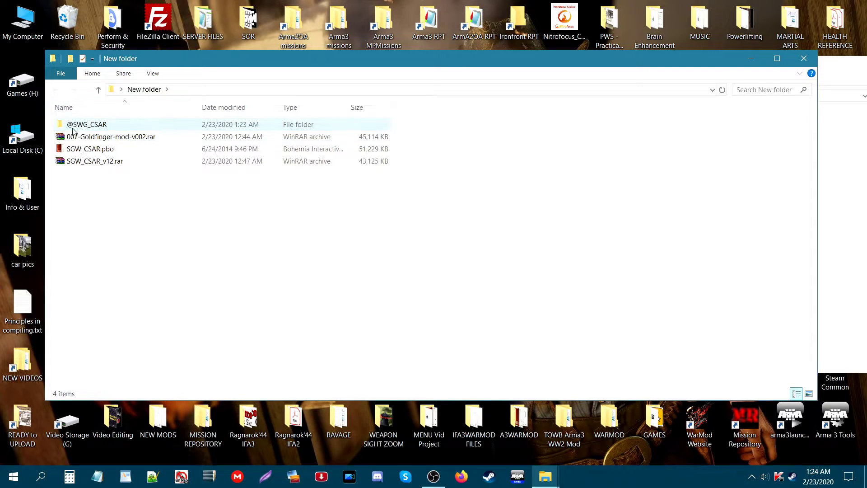
double_click(100, 126)
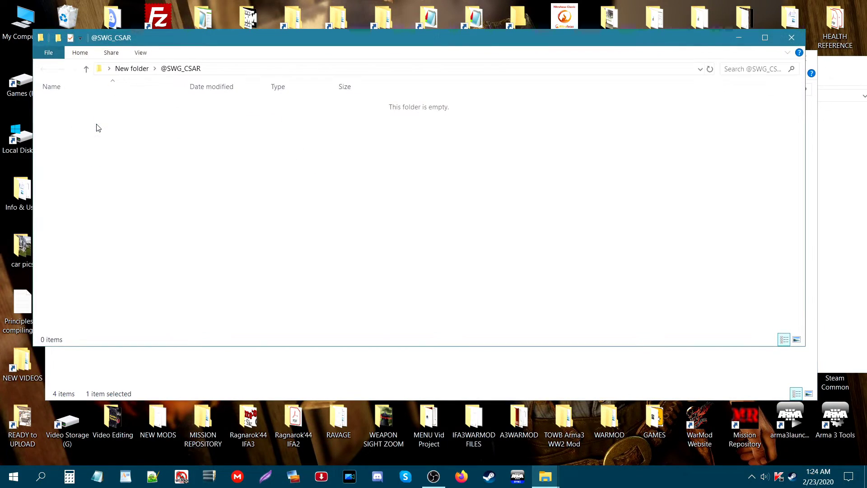
left_click_drag(205, 42, 266, 103)
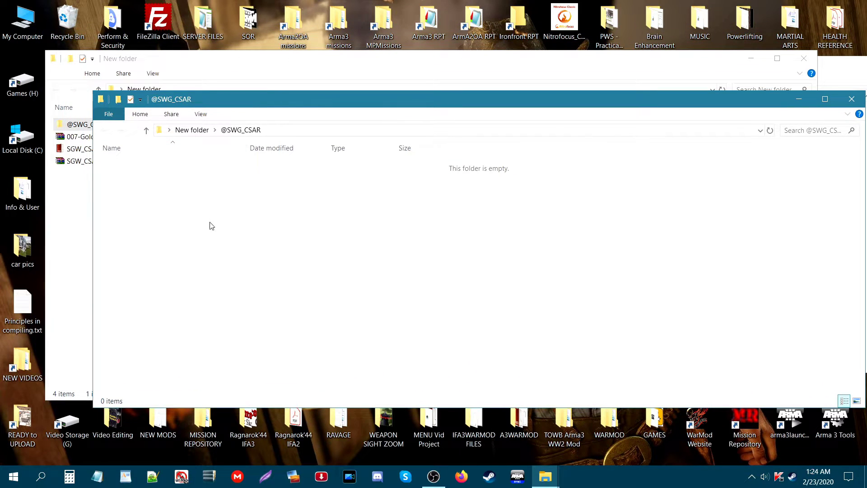
right_click(198, 222)
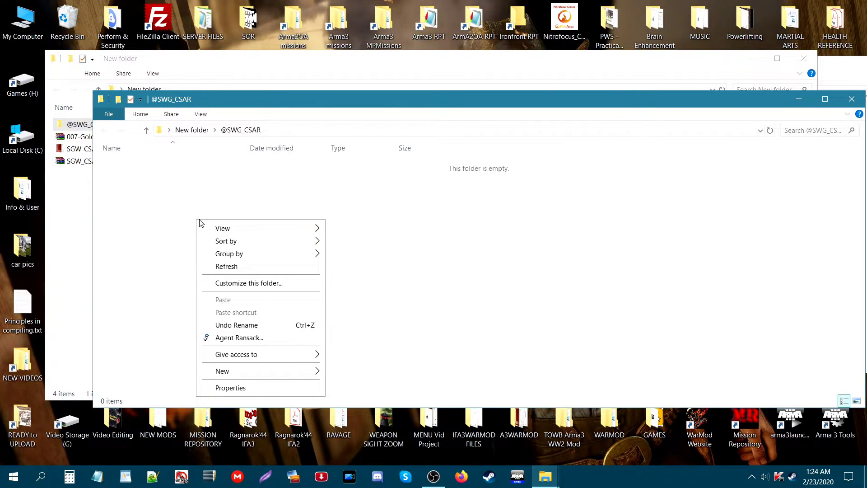
mouse_move(234, 371)
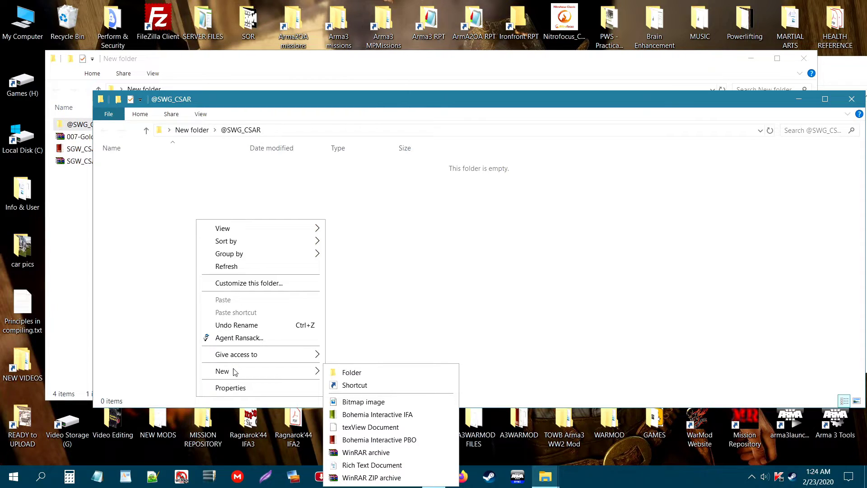
left_click(362, 375)
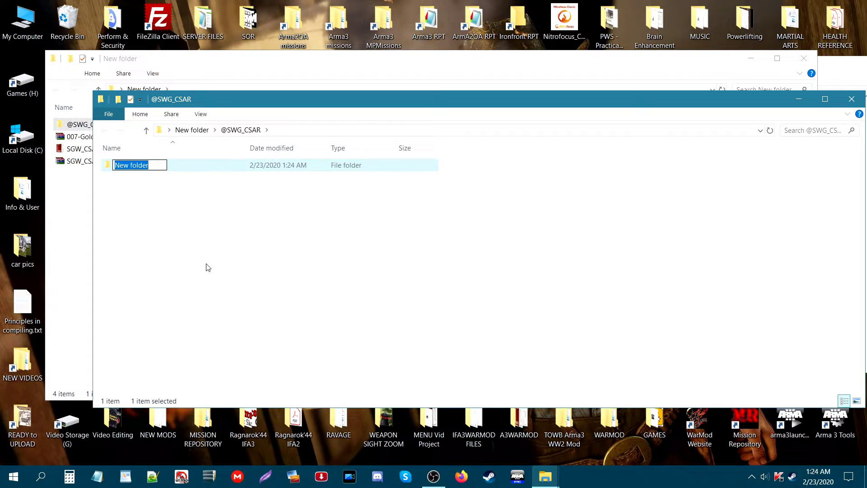
type("addons")
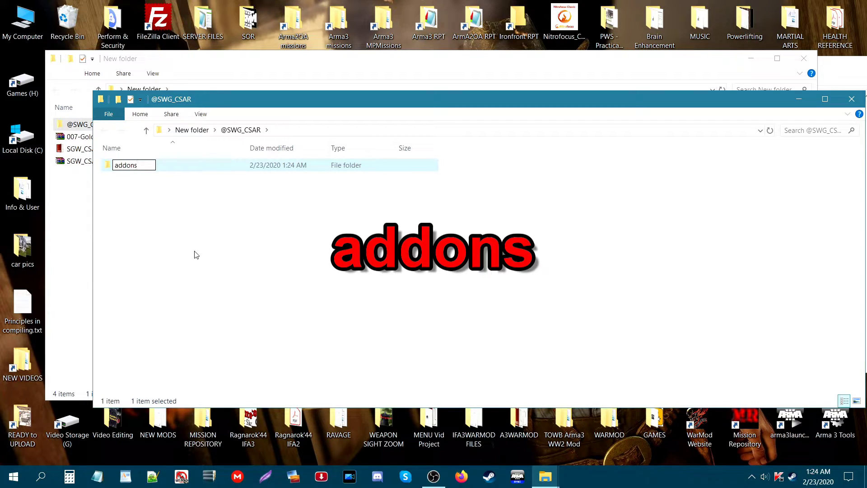
key("Return")
left_click(164, 227)
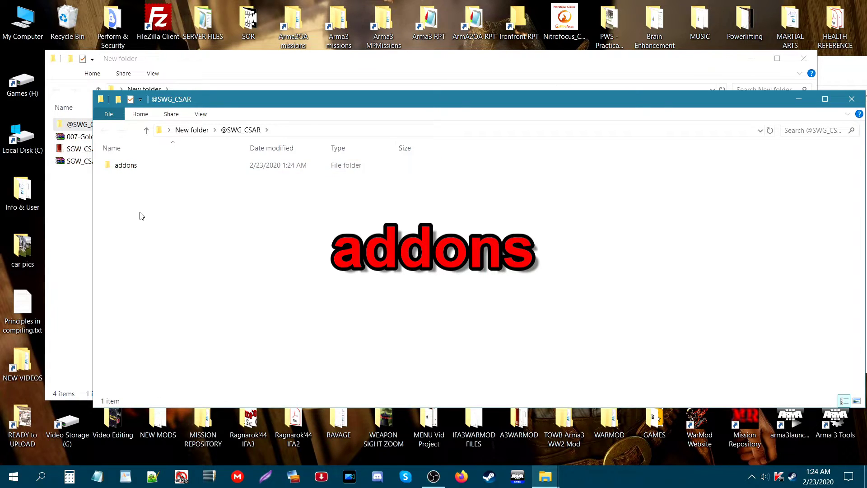
left_click(129, 170)
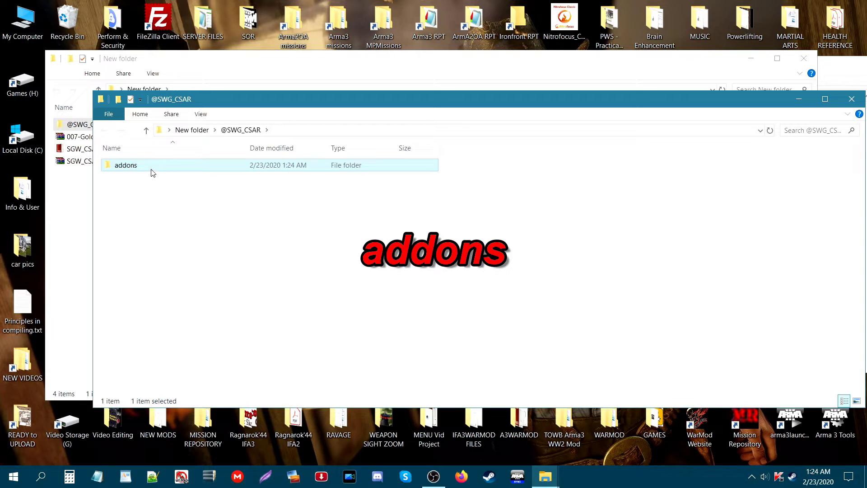
Step: Arrange the two folder windows side by side and move SGW_CSAR.pbo from New folder into the addons subfolder
left_click_drag(238, 99, 376, 93)
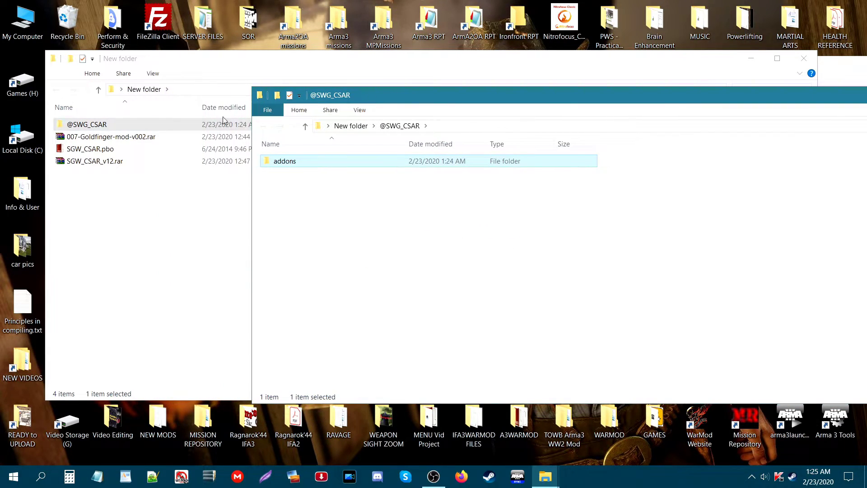
left_click(92, 153)
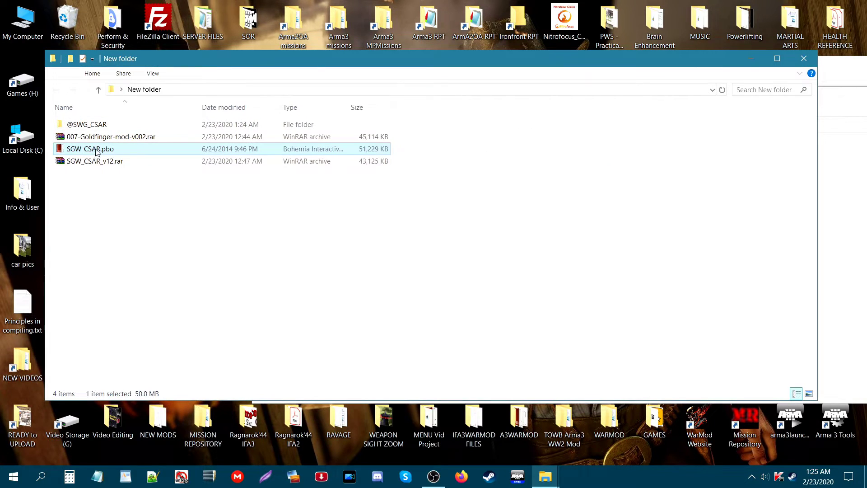
left_click(845, 225)
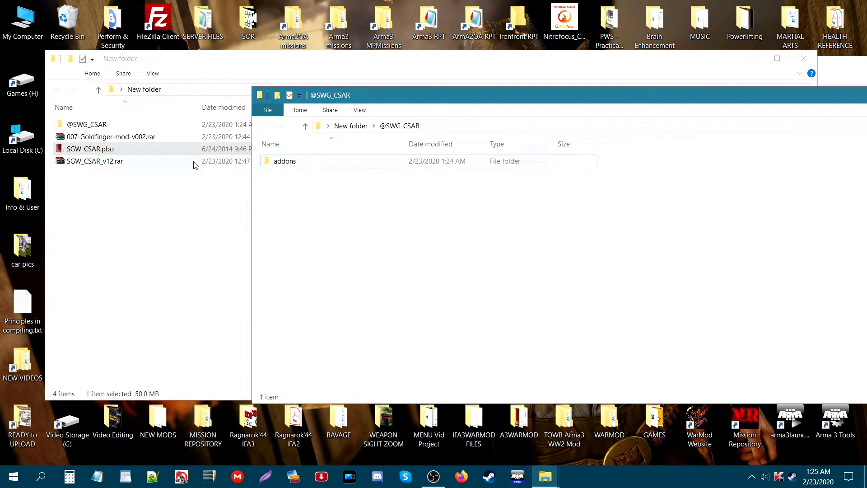
left_click_drag(109, 149, 290, 165)
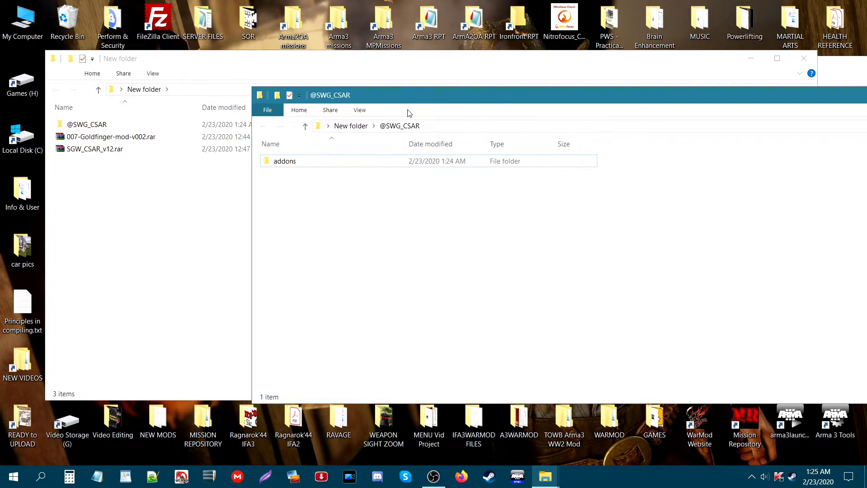
double_click(291, 163)
left_click_drag(173, 13, 400, 80)
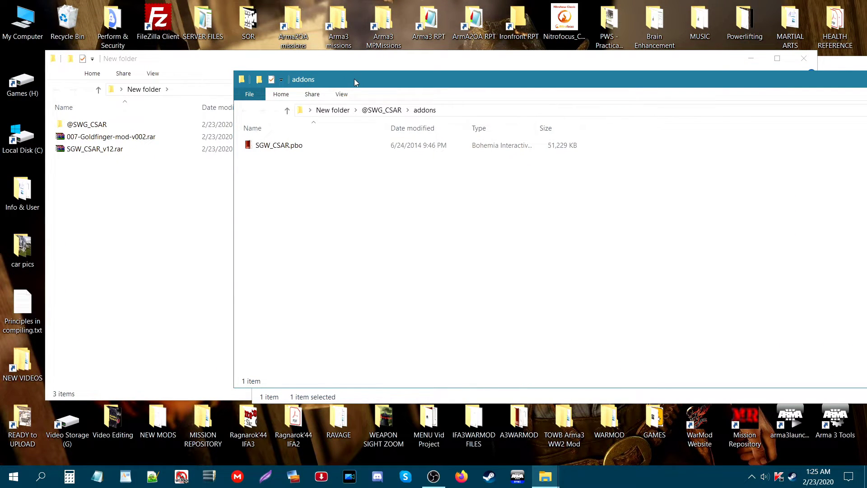
left_click_drag(355, 80, 189, 79)
left_click(829, 80)
left_click_drag(668, 100, 507, 101)
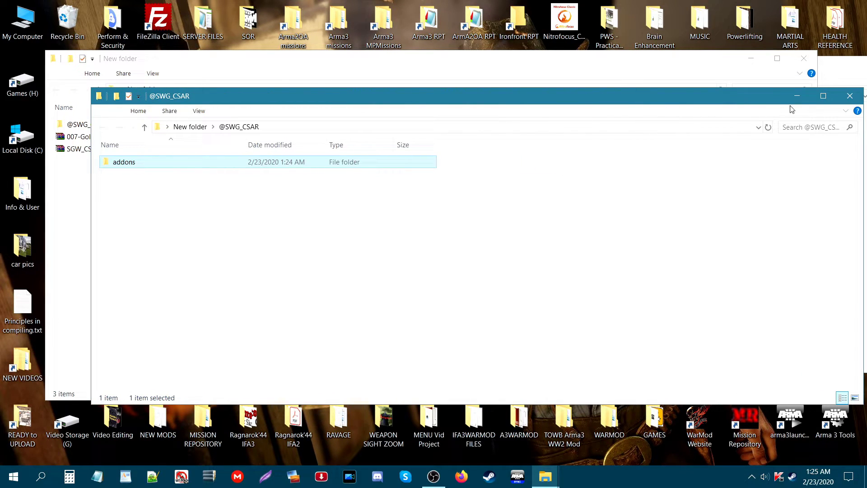
left_click(849, 96)
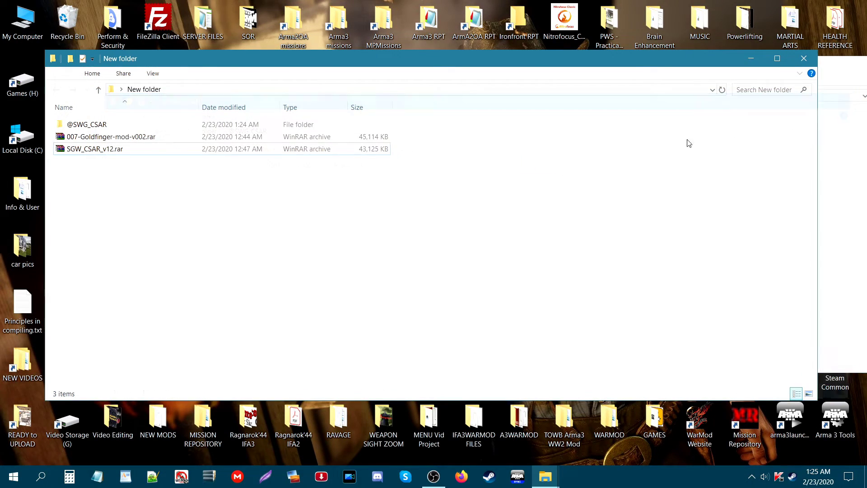
left_click(97, 128)
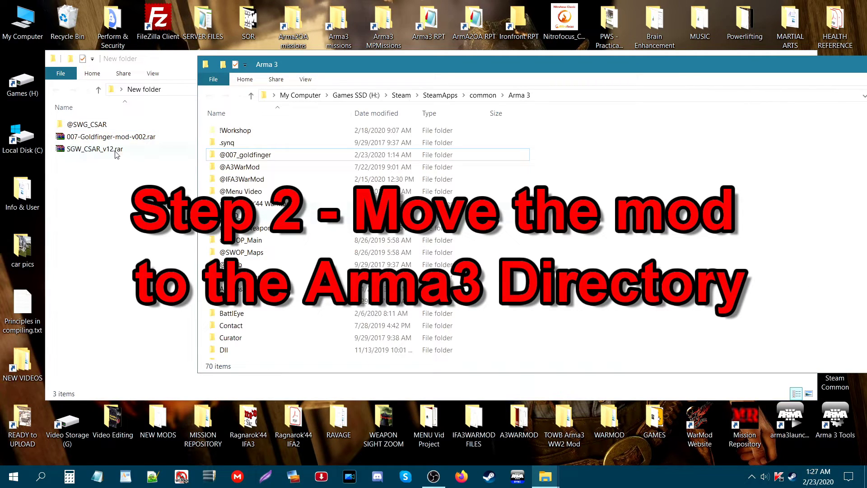
left_click(92, 124)
left_click(841, 232)
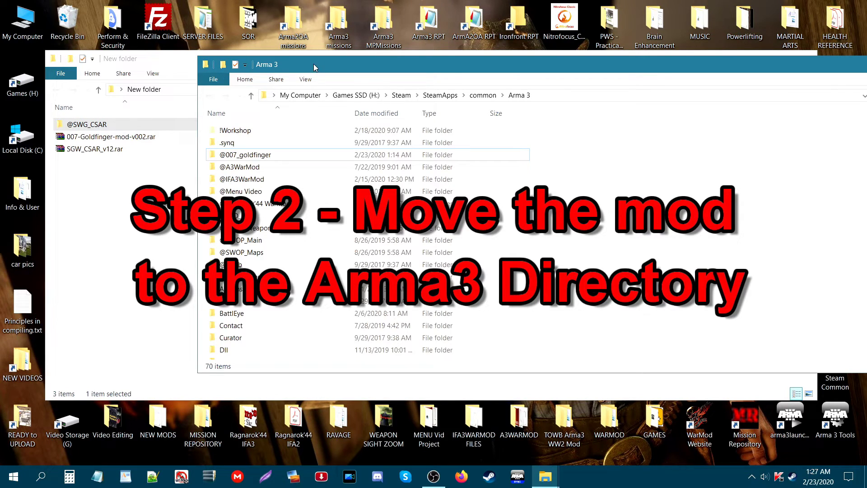
left_click_drag(444, 64, 475, 57)
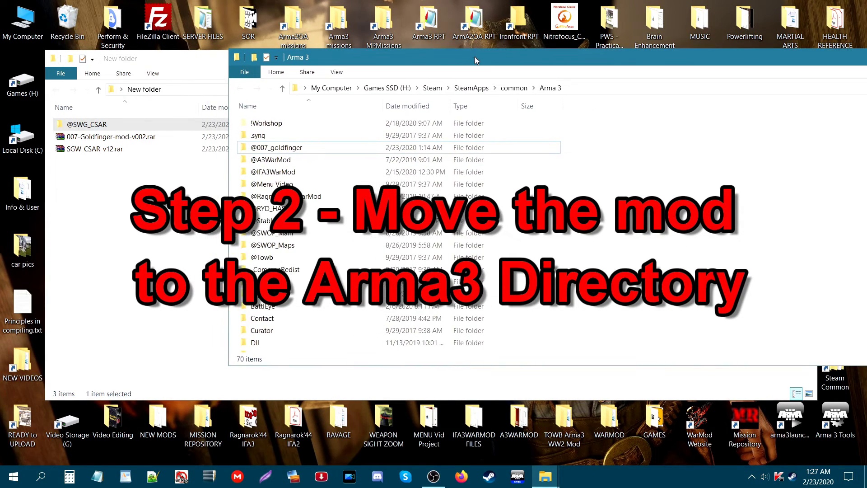
scroll(568, 237, "down", 4)
scroll(568, 237, "down", 8)
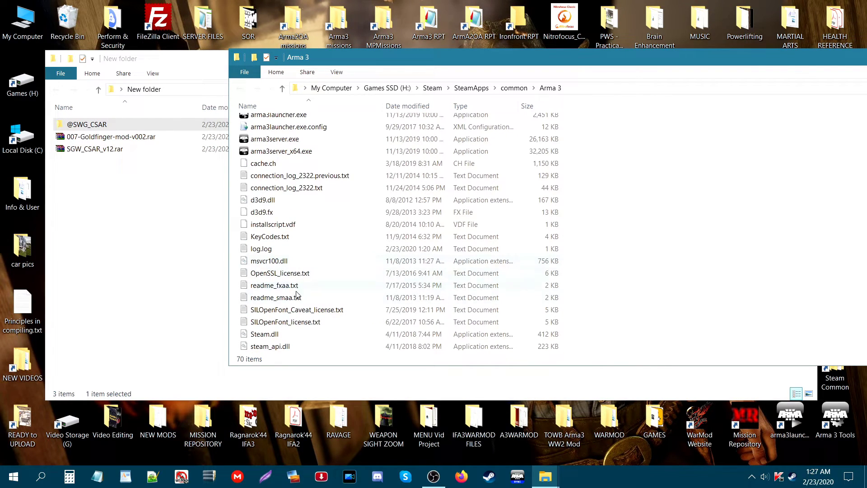
left_click(99, 127)
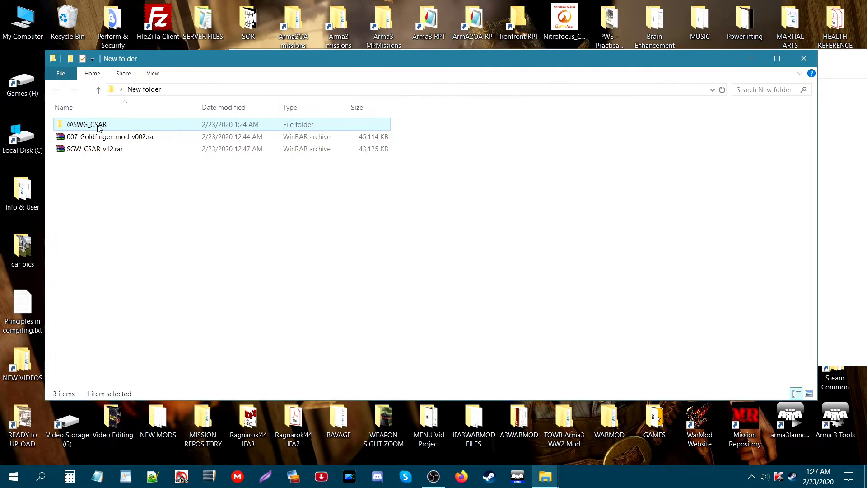
left_click(857, 239)
left_click_drag(88, 126, 334, 277)
key("ctrl+v")
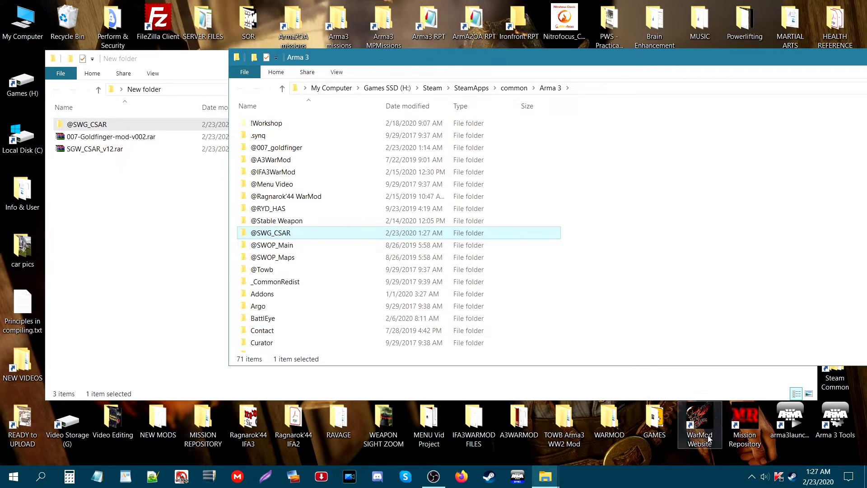
Step: Open the Arma 3 Launcher and unload the 007 goldfinger mod
left_click(788, 415)
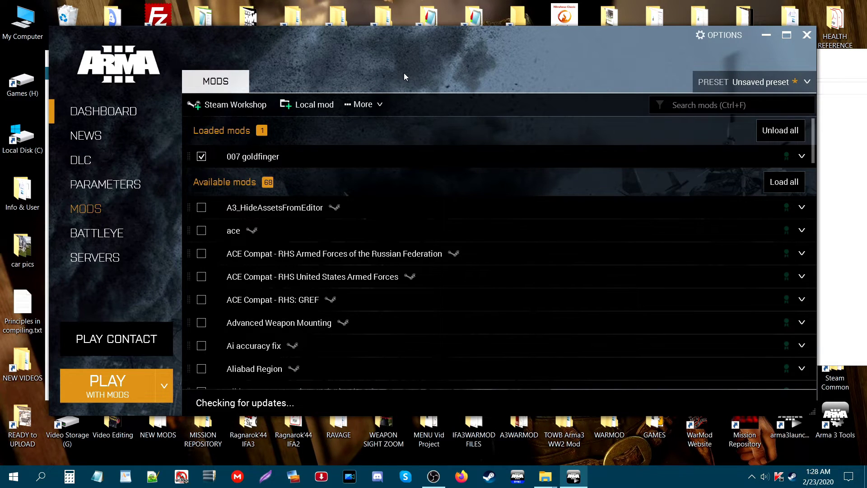
left_click(201, 157)
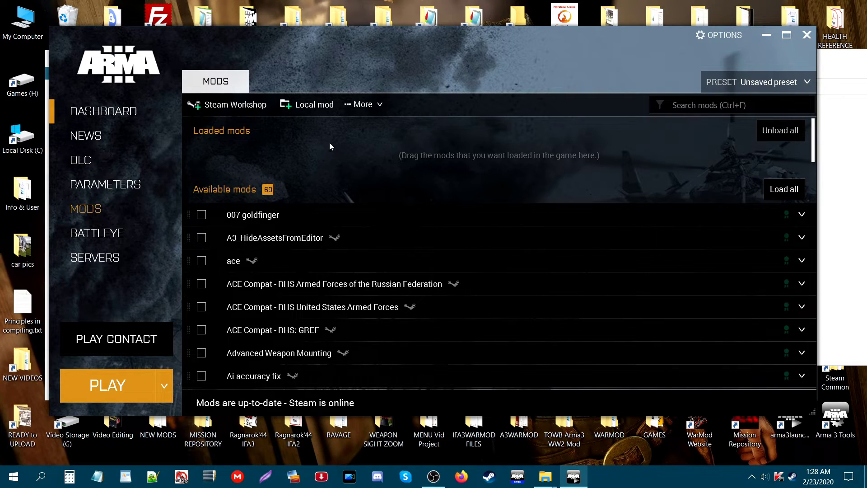
left_click(302, 106)
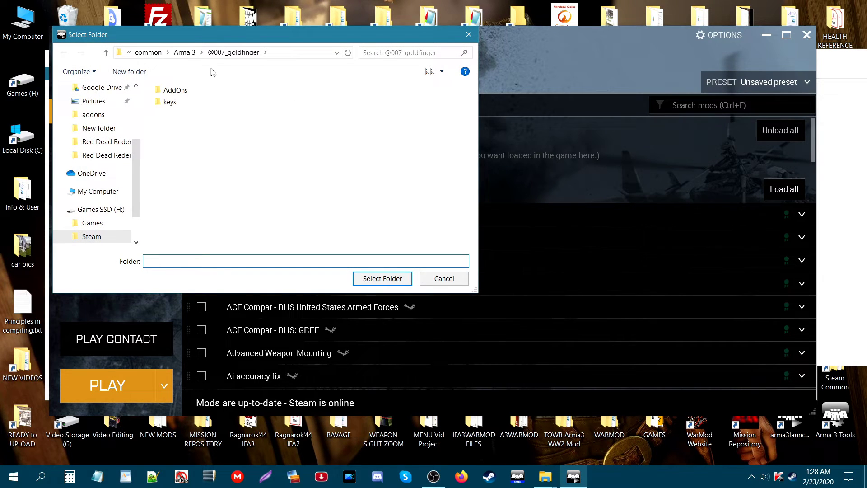
left_click(183, 52)
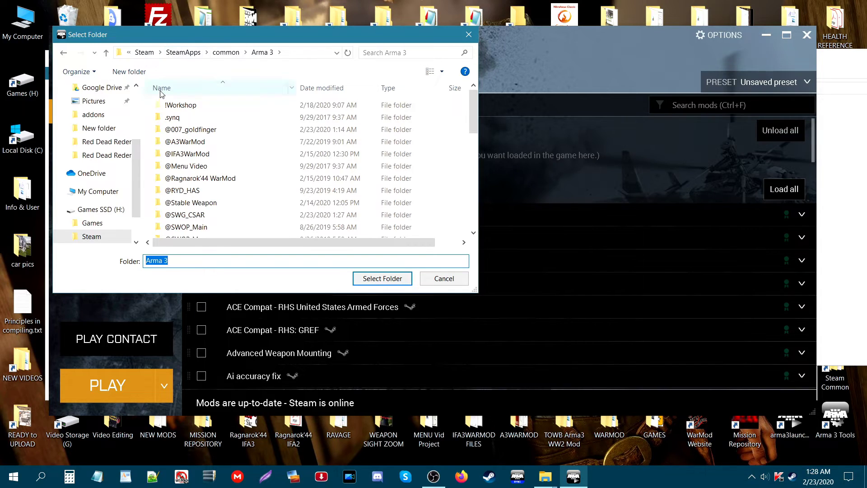
scroll(225, 132, "down", 1)
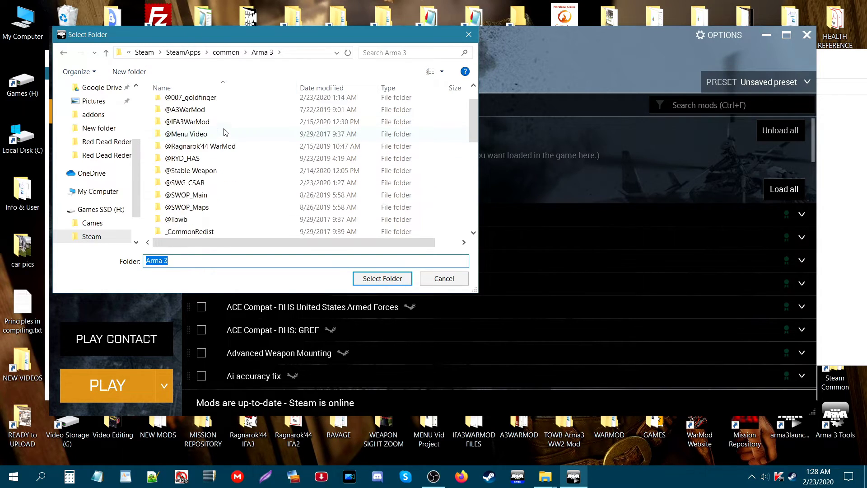
scroll(225, 132, "down", 1)
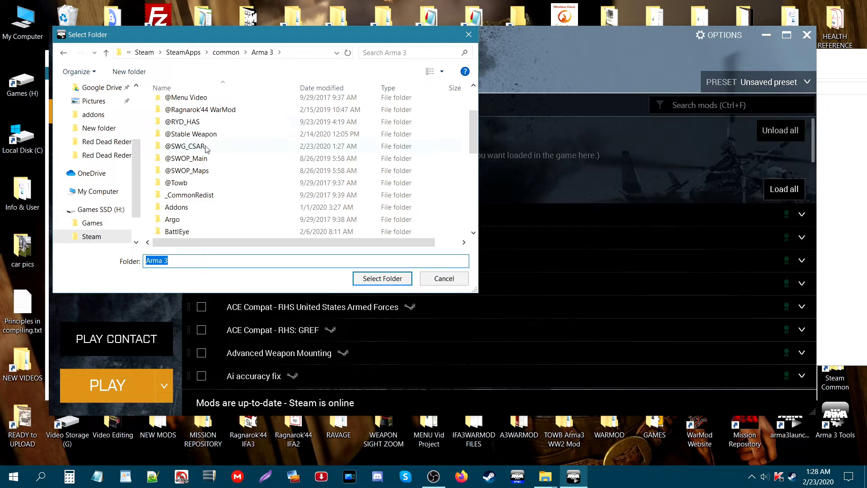
left_click(199, 150)
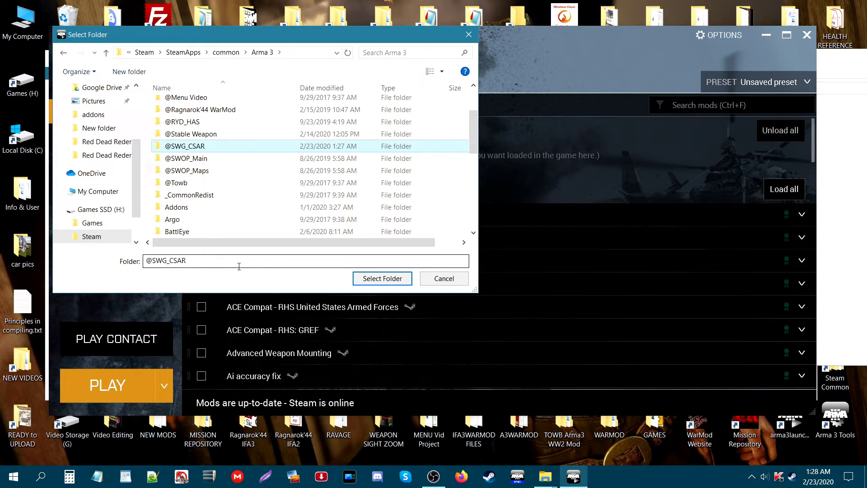
left_click(394, 279)
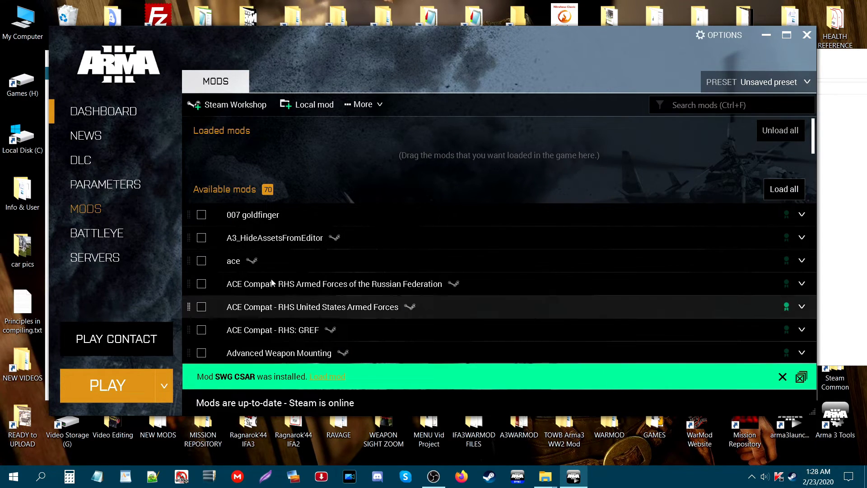
Step: Load the SWG CSAR mod from the available mods, check the loaded mods list, and close the launcher
scroll(392, 241, "down", 3)
scroll(391, 246, "down", 10)
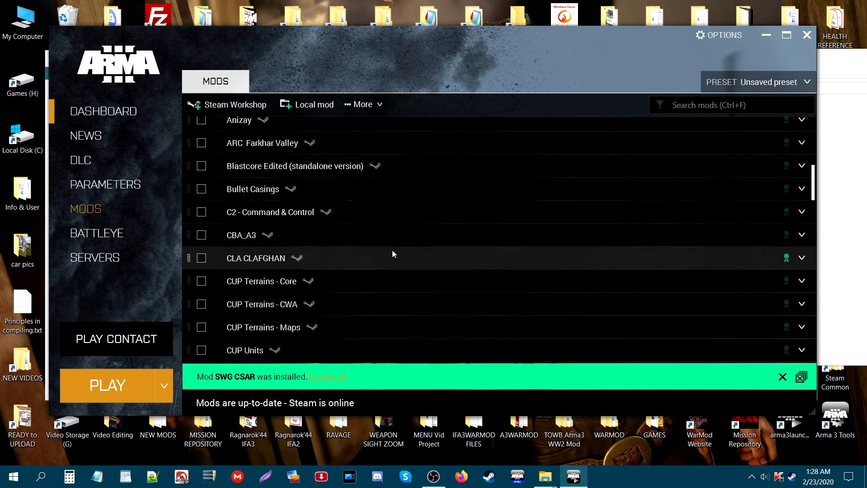
scroll(391, 253, "down", 18)
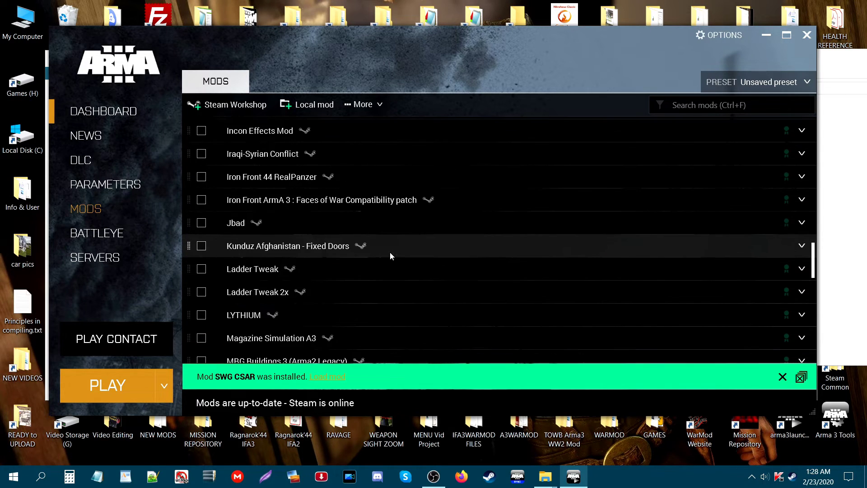
scroll(390, 256, "down", 11)
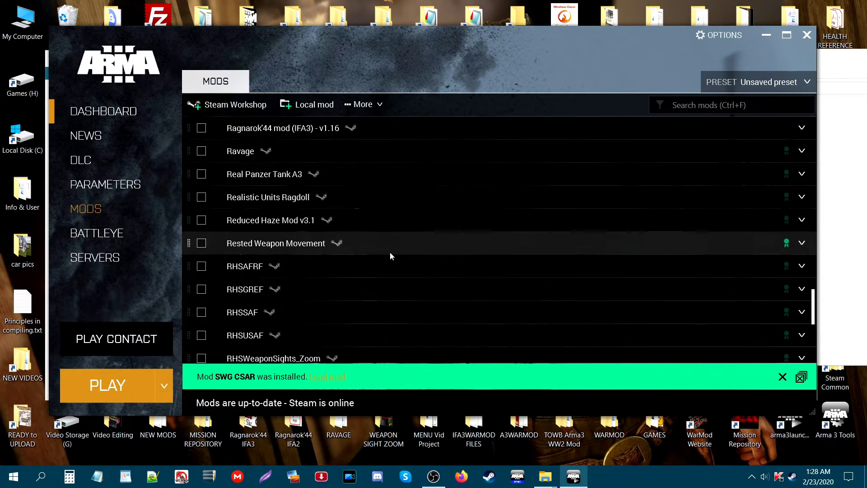
scroll(390, 256, "down", 3)
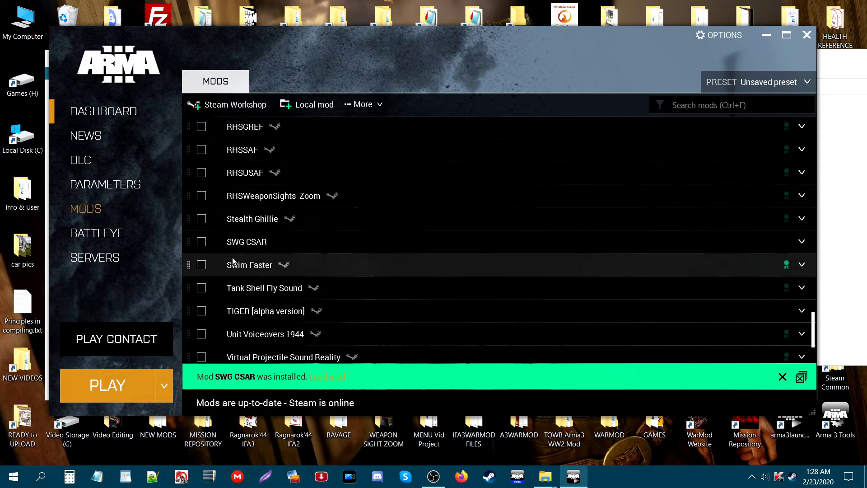
left_click(201, 242)
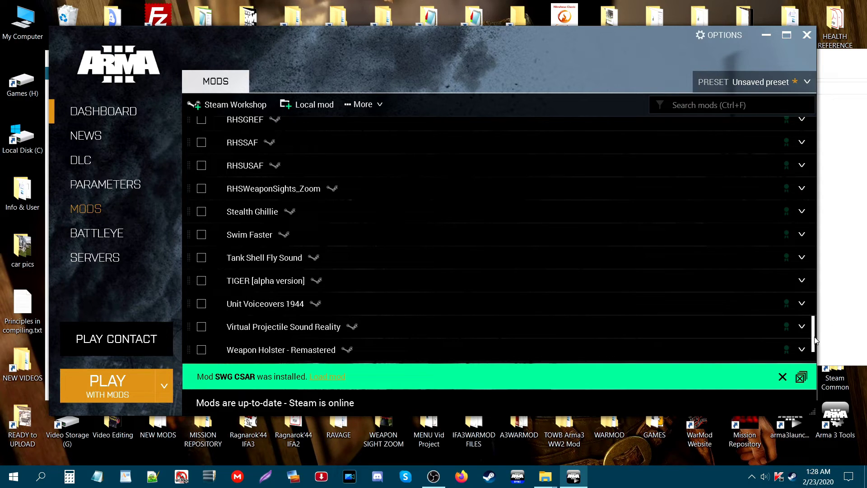
left_click_drag(815, 341, 815, 127)
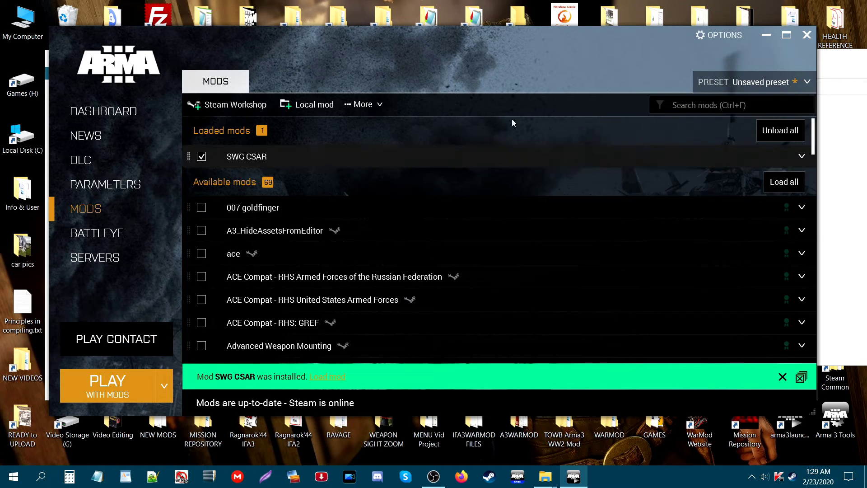
left_click(806, 36)
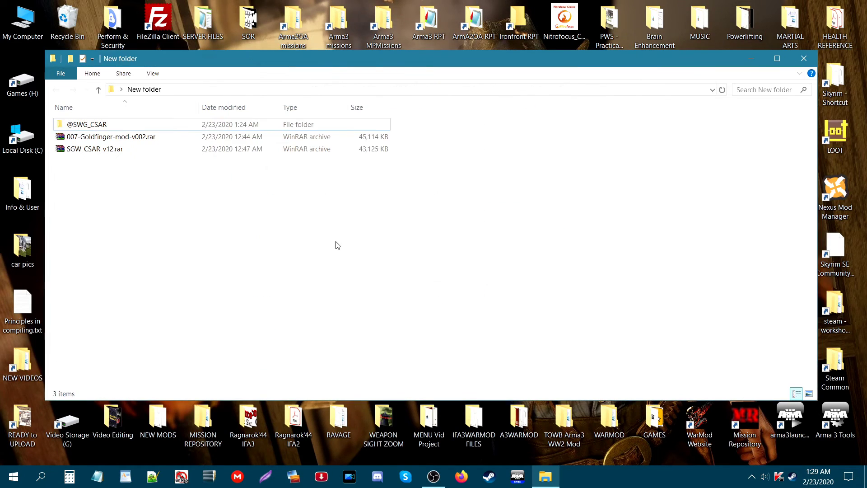